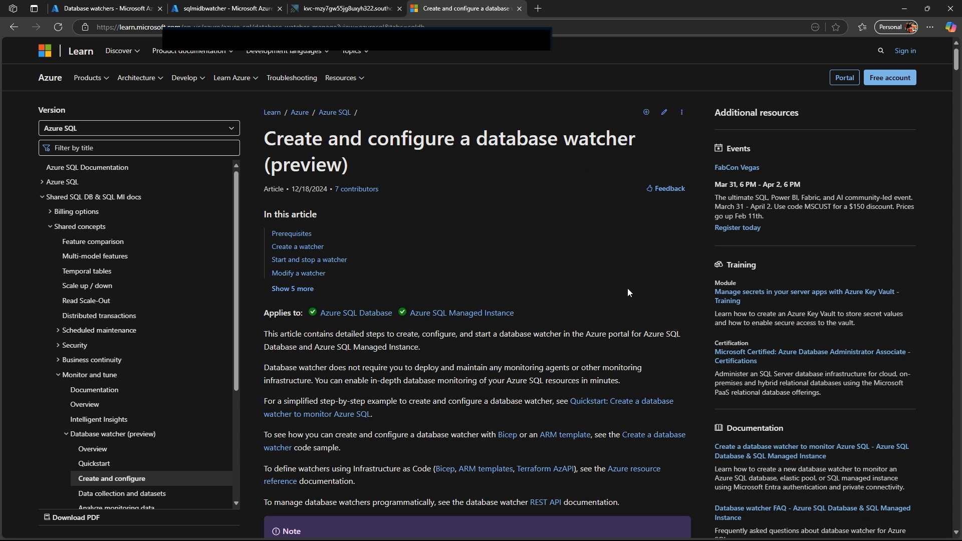
Step: Read the introduction and prerequisites of the article on creating and configuring a database watcher
scroll(627, 291, down, 3)
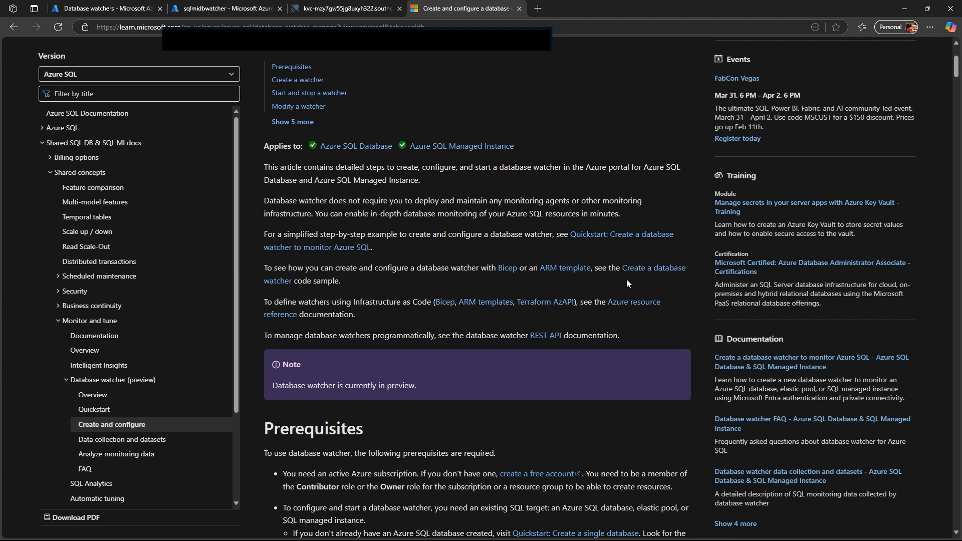
scroll(626, 280, down, 6)
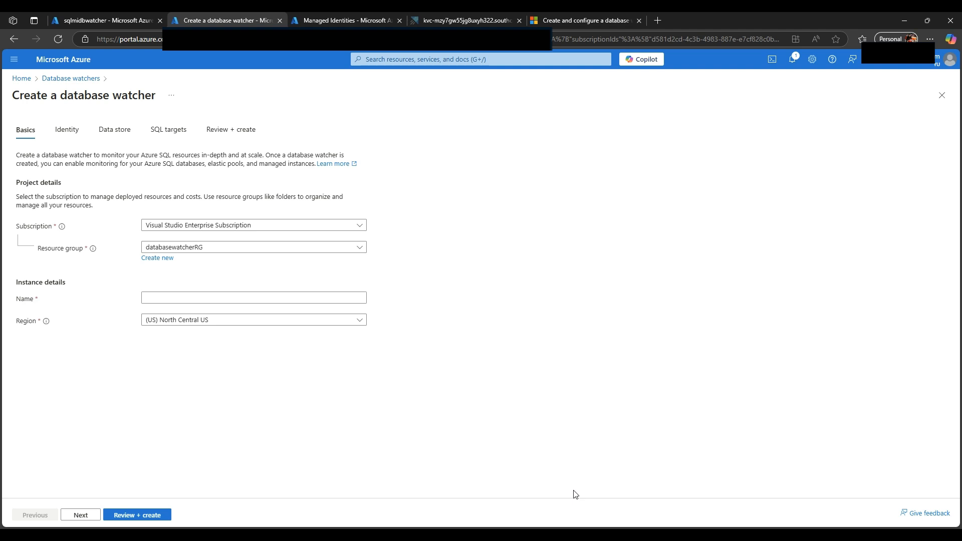
Step: Start a new database watcher named databasewatcherEastUS2 in the (US) East US 2 region and continue to the identity settings
click(95, 79)
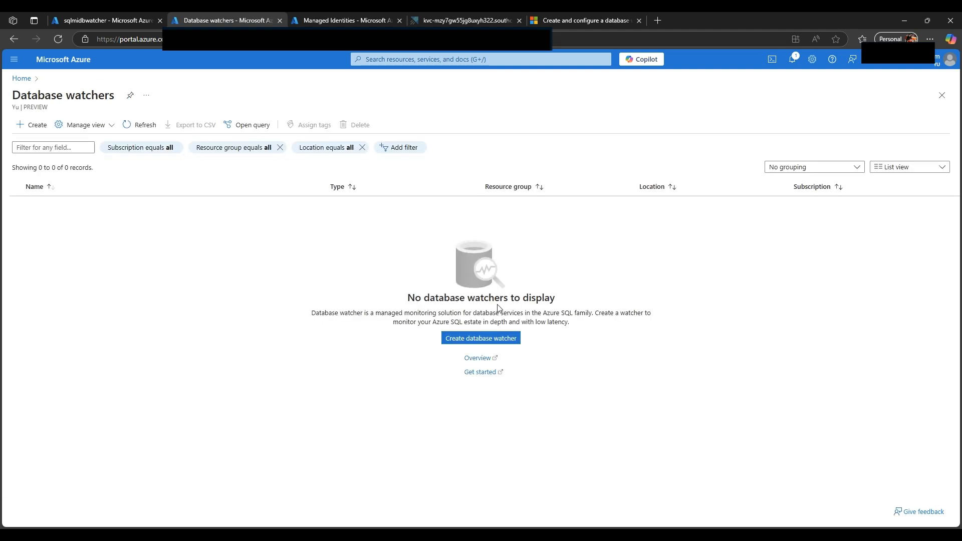
click(501, 340)
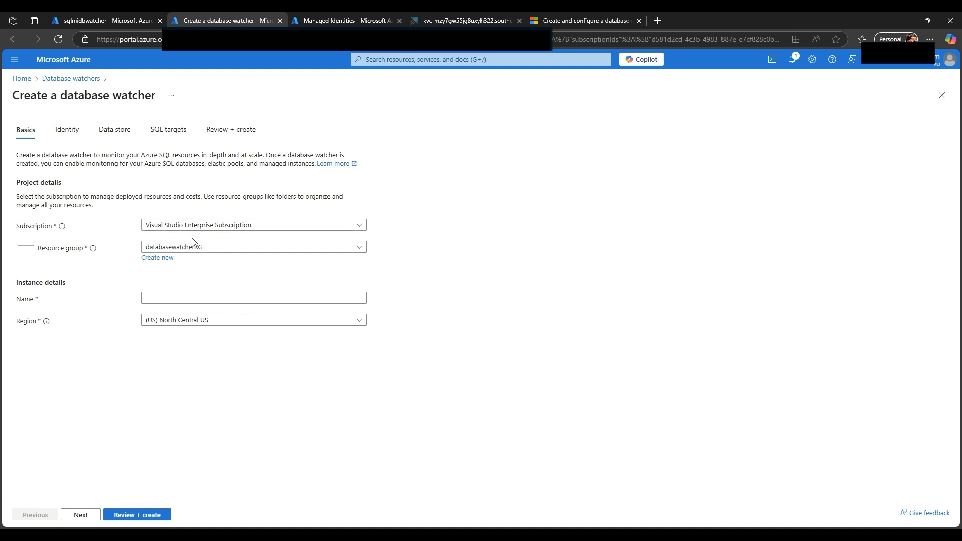
click(201, 299)
text(datab)
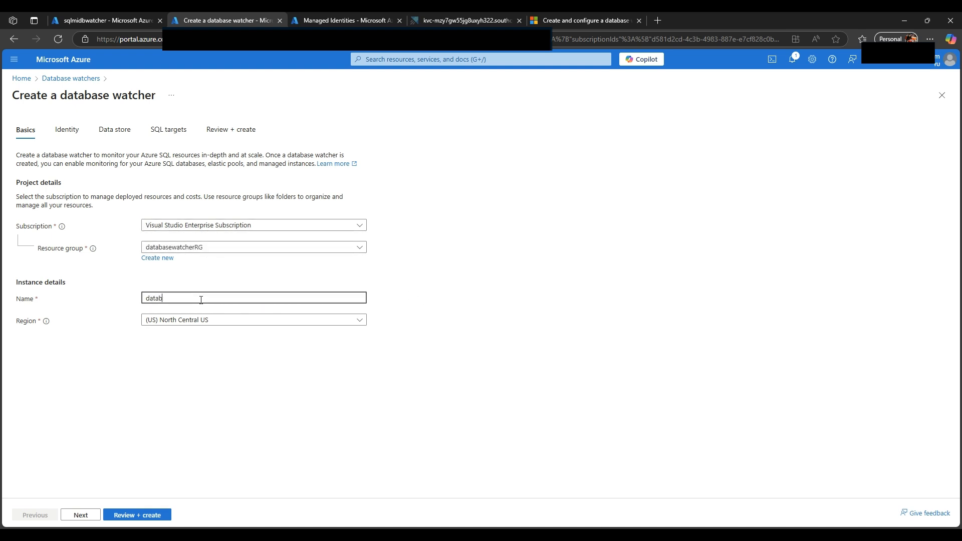
click(218, 370)
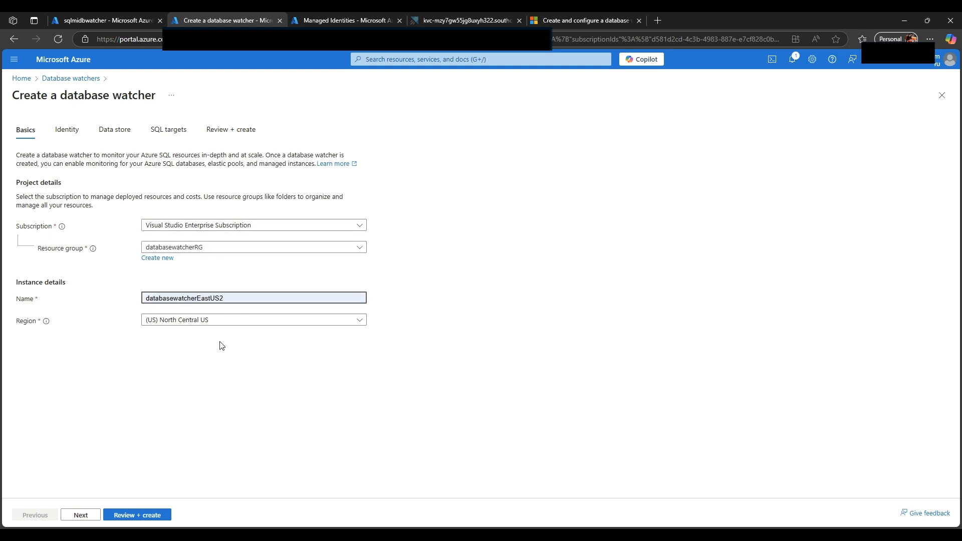
click(223, 323)
click(186, 496)
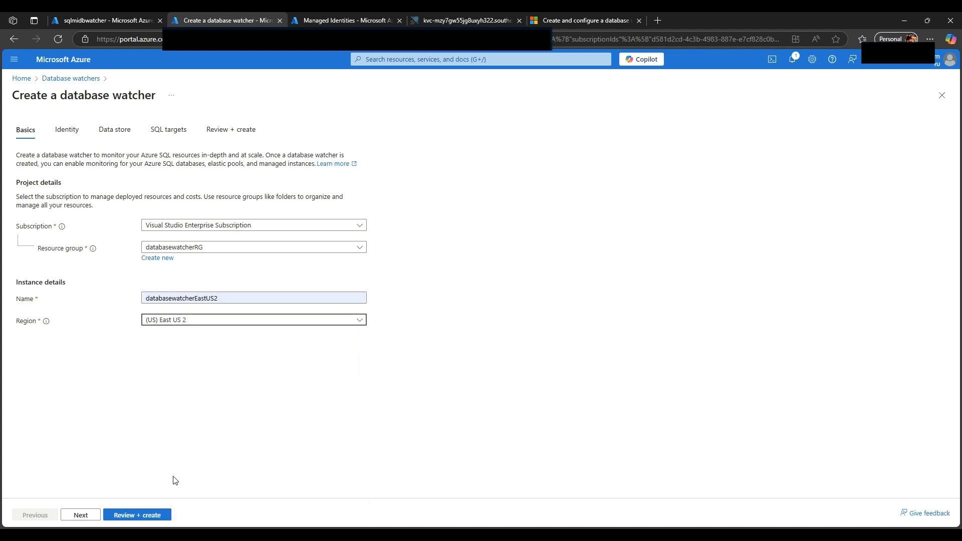
click(83, 515)
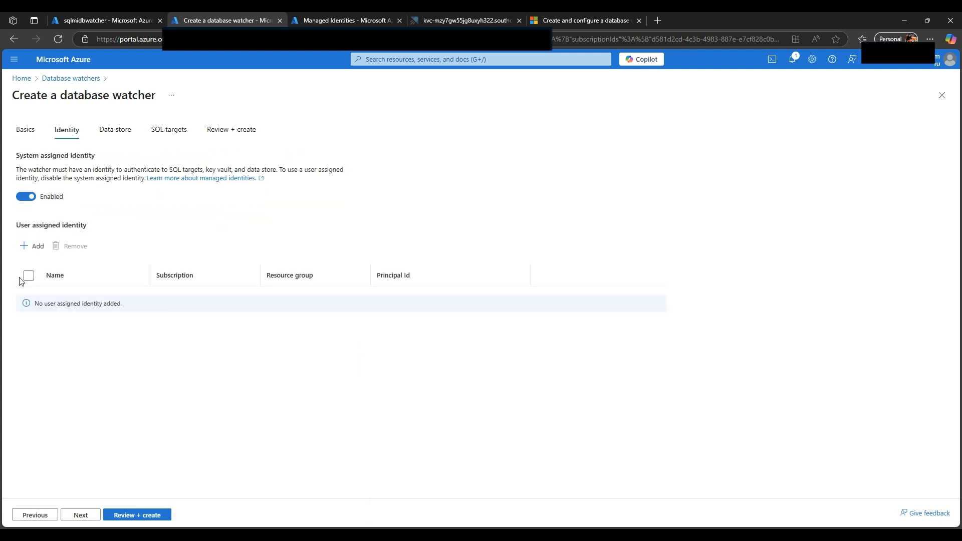
Step: Add the user assigned identity sqlmiuami to the watcher, disable the system assigned identity, and continue to the data store settings
click(33, 252)
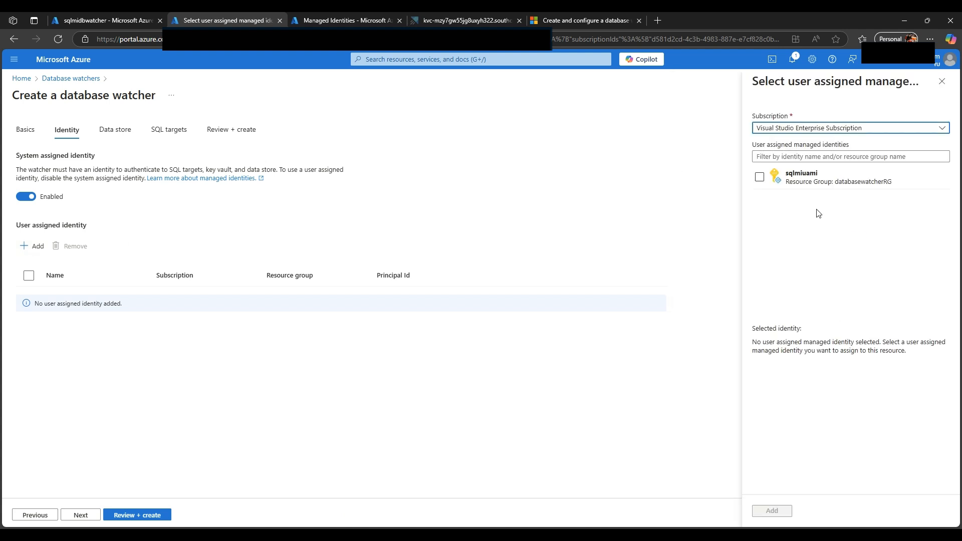
click(759, 177)
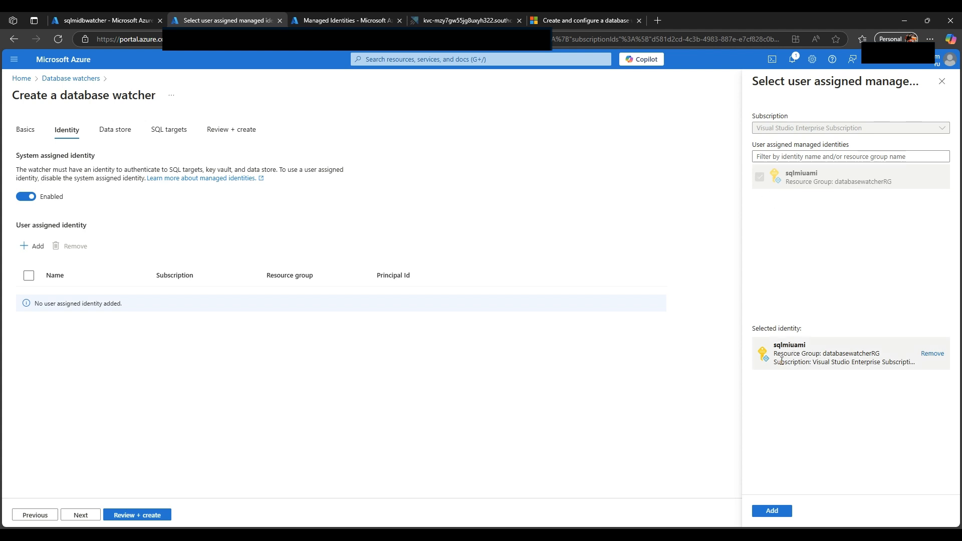
click(772, 510)
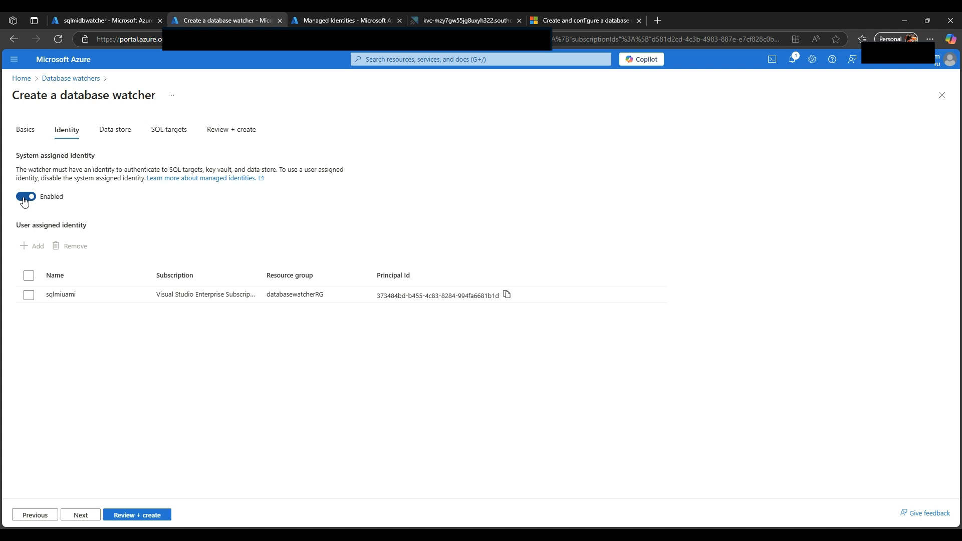
click(24, 201)
click(29, 295)
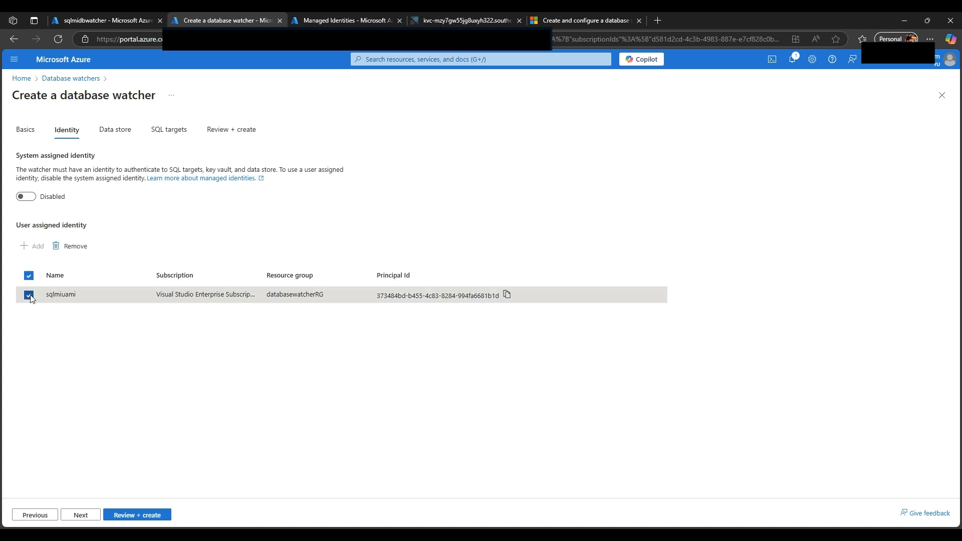
click(80, 515)
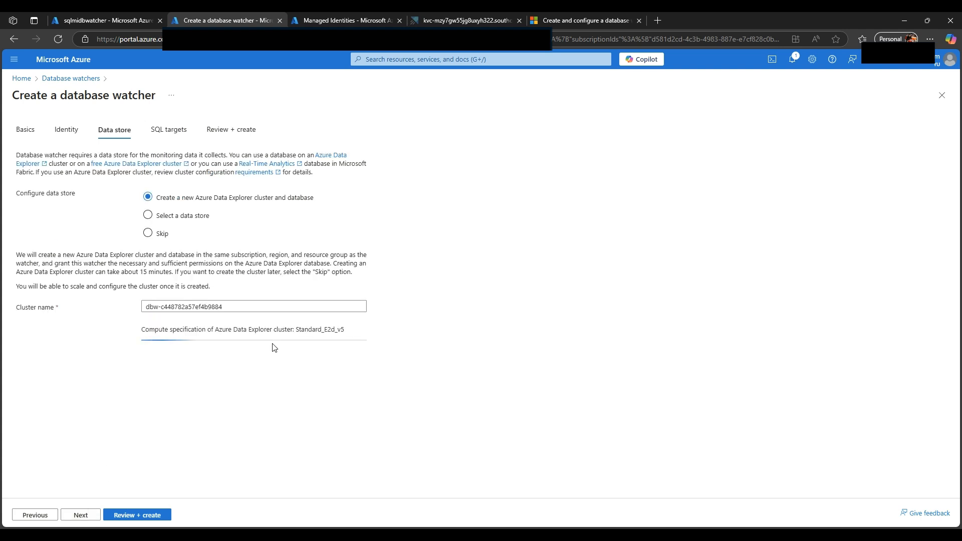
Step: Set the watcher's data store configuration to "Select a data store"
click(148, 215)
click(147, 233)
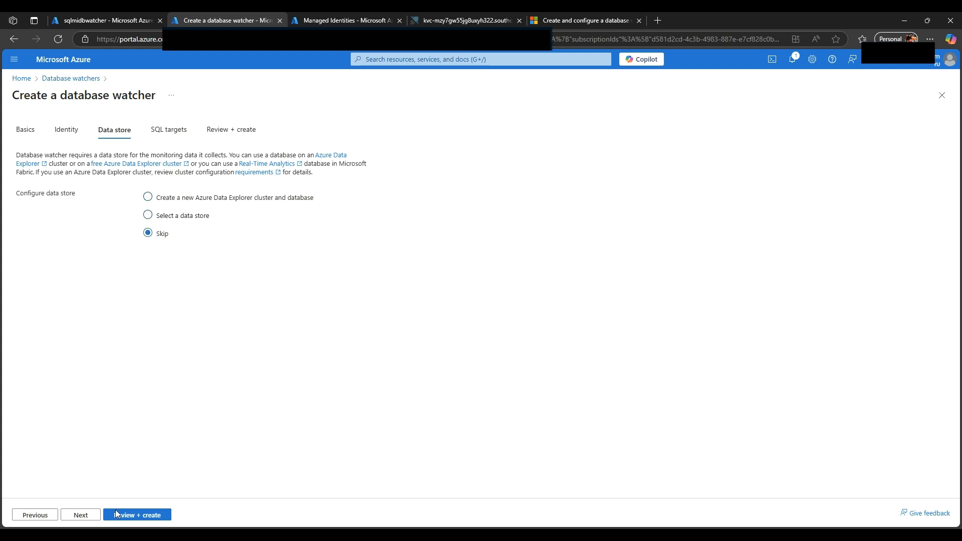
click(148, 215)
click(33, 261)
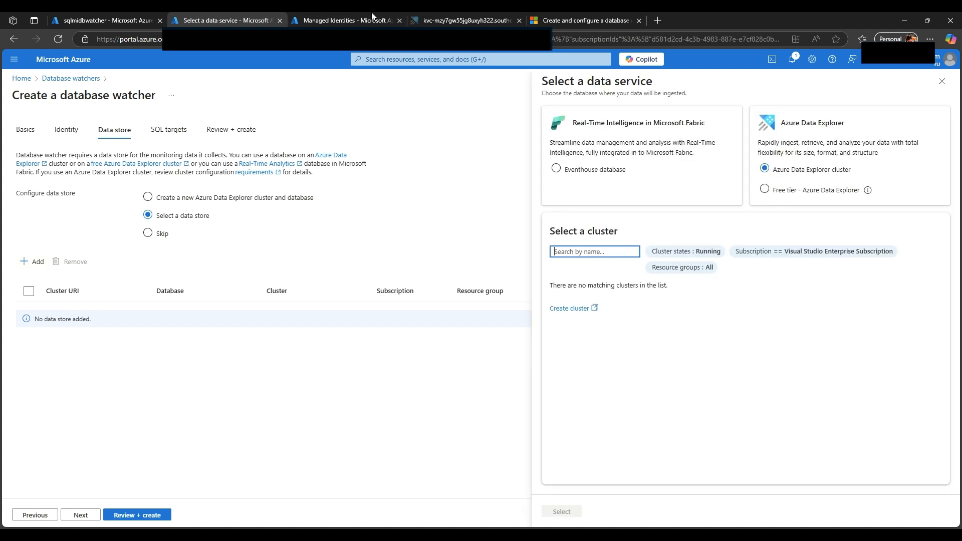
click(326, 19)
click(233, 20)
click(323, 19)
click(228, 20)
click(941, 81)
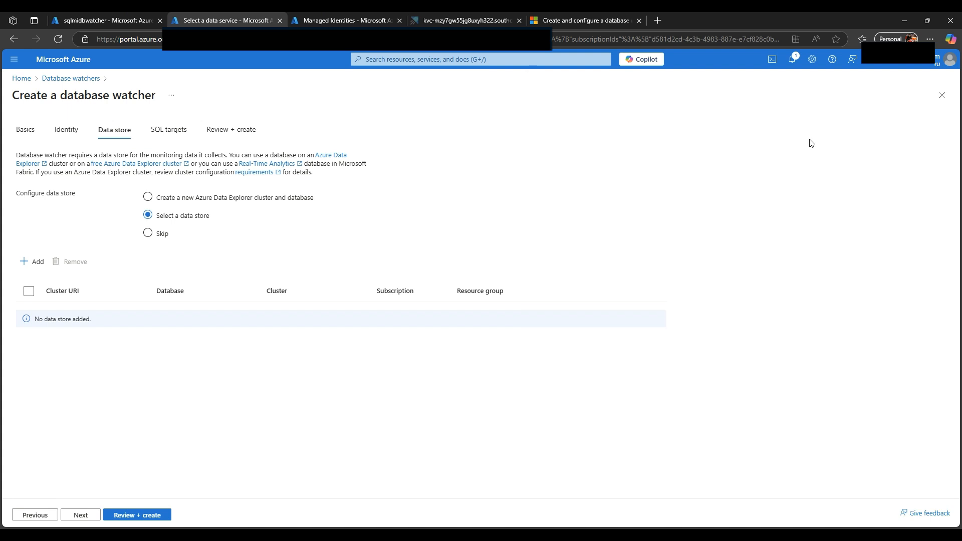
Step: Create the database watcher without adding a data store or any SQL targets
click(81, 516)
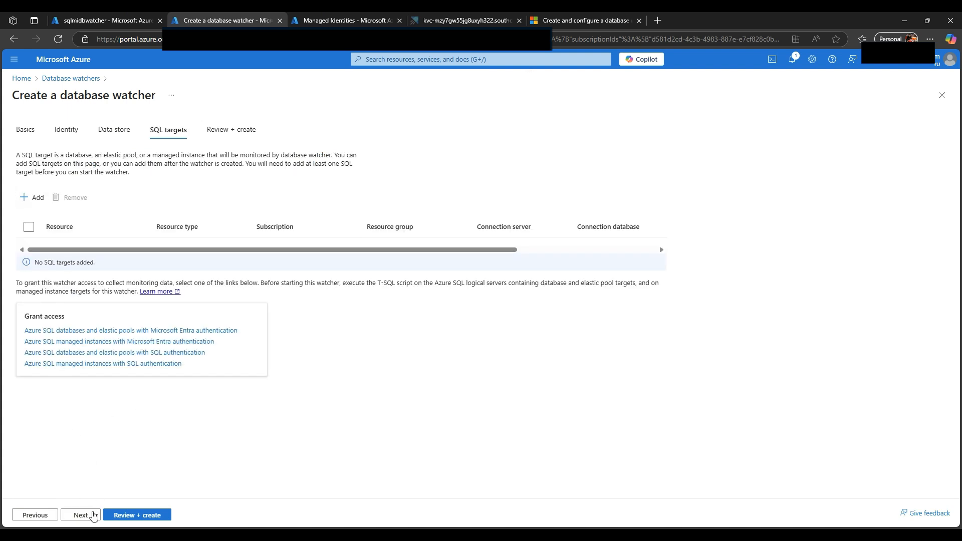
click(80, 515)
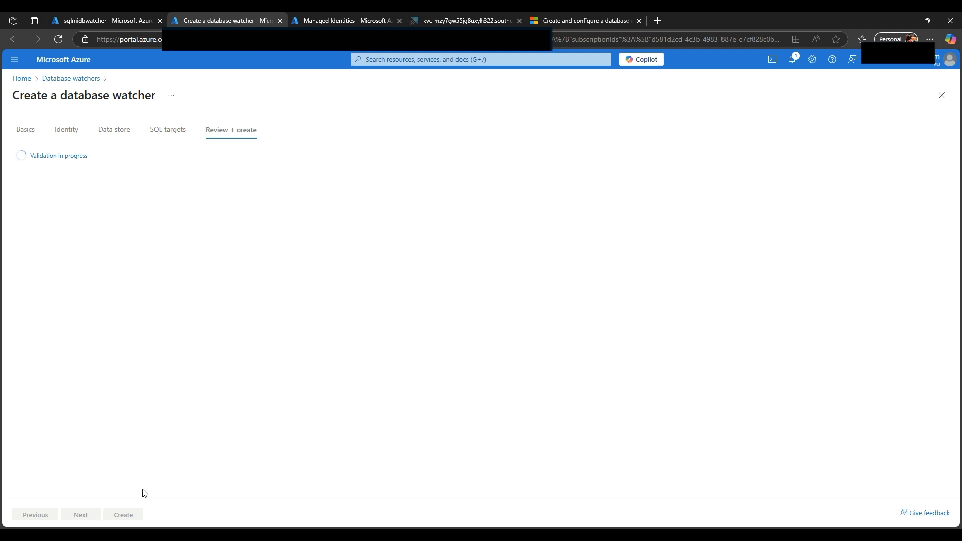
click(124, 514)
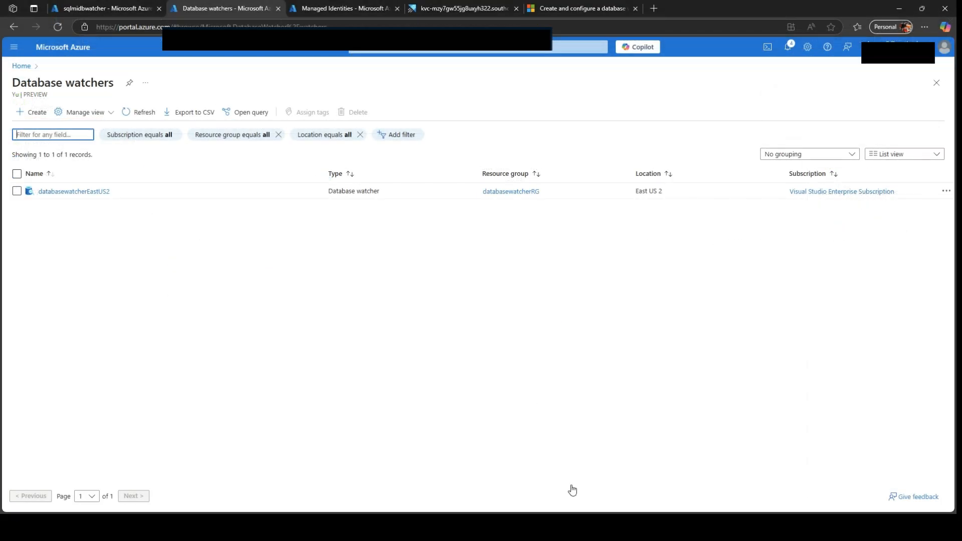
Step: Add the DatabaseWatcher database of the free tier Azure Data Explorer cluster as the data store of databasewatcherEastUS2
click(104, 192)
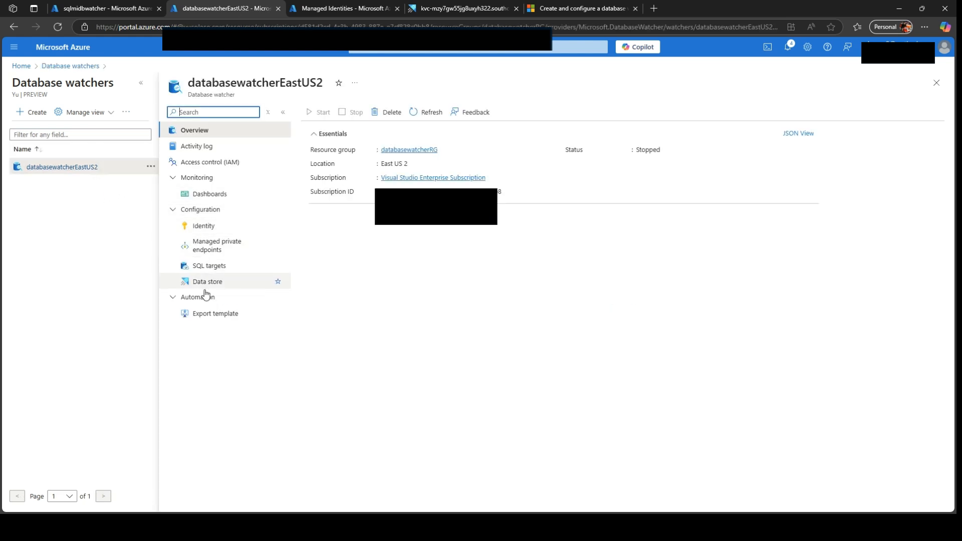
click(206, 281)
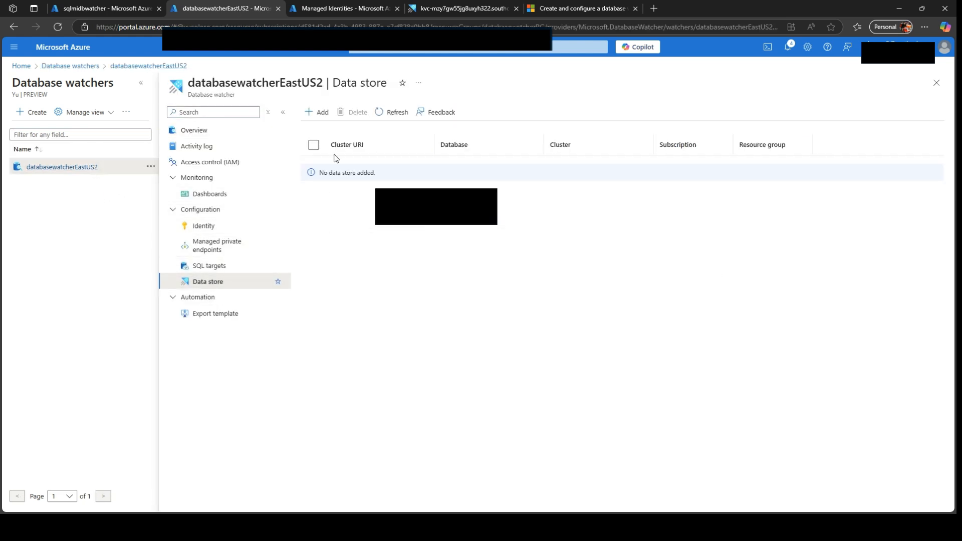
click(323, 113)
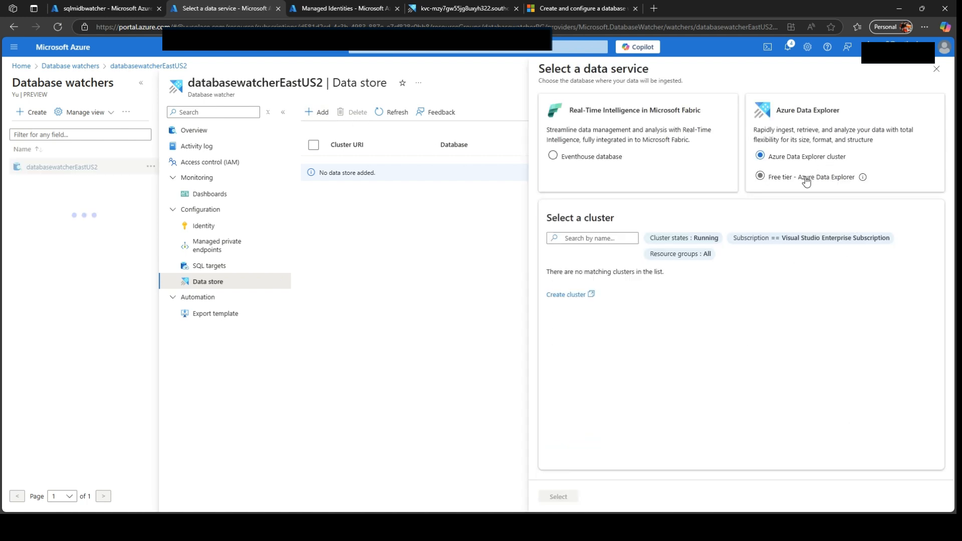
click(804, 181)
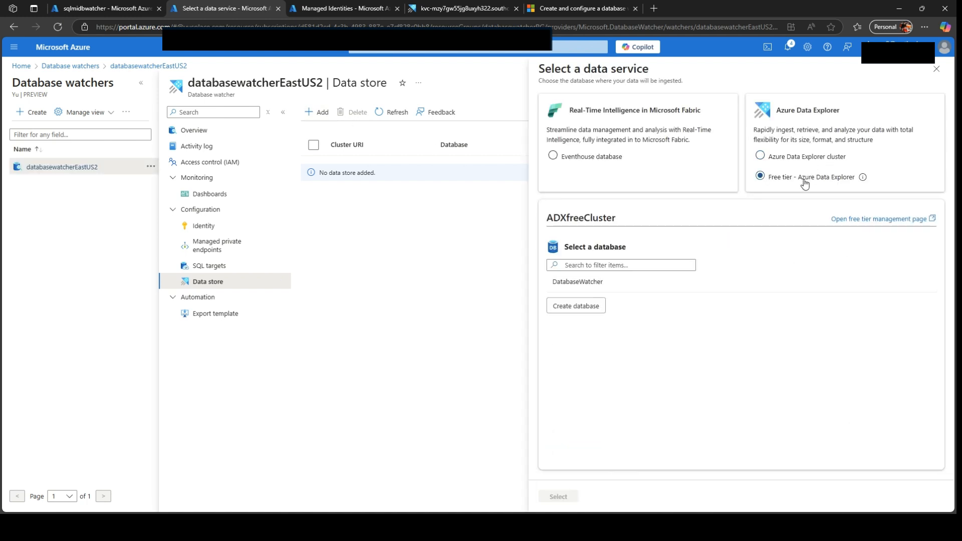
click(587, 288)
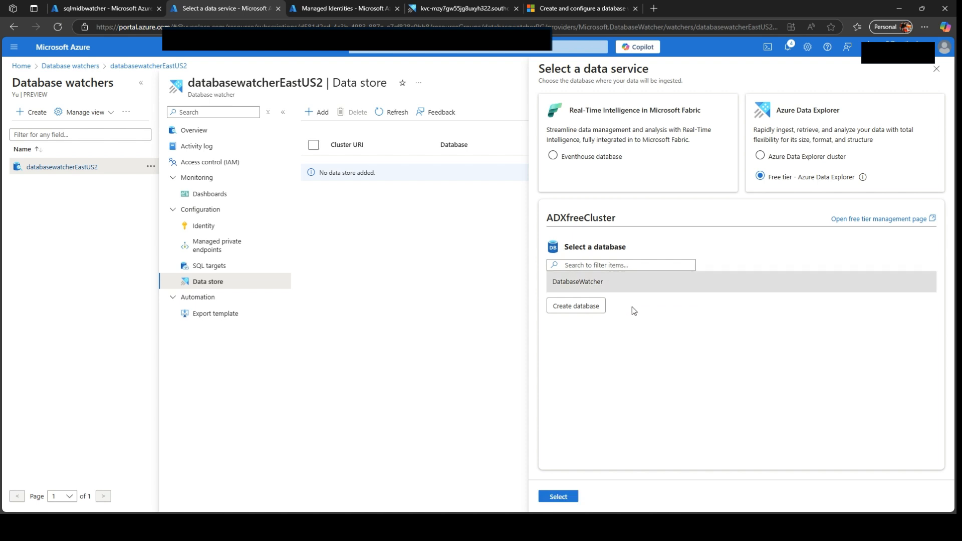
click(557, 495)
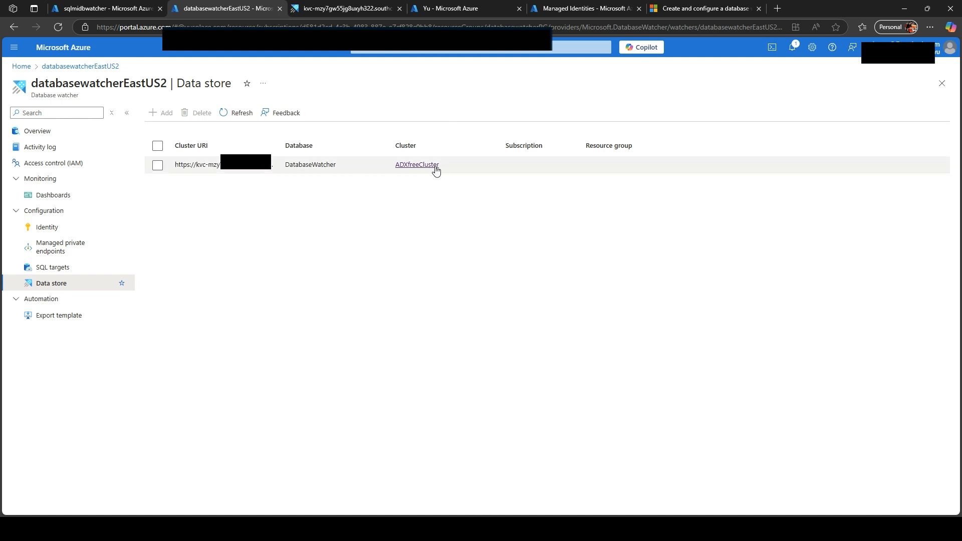
Step: Review the .add database admins query in Azure Data Explorer and the article's section on granting database access using KQL
click(346, 8)
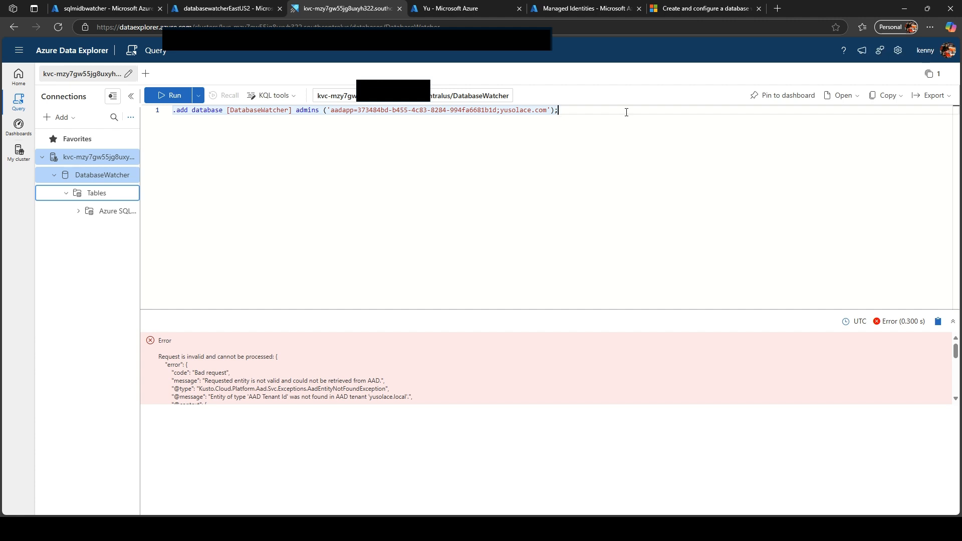
drag(626, 112, 75, 107)
click(706, 8)
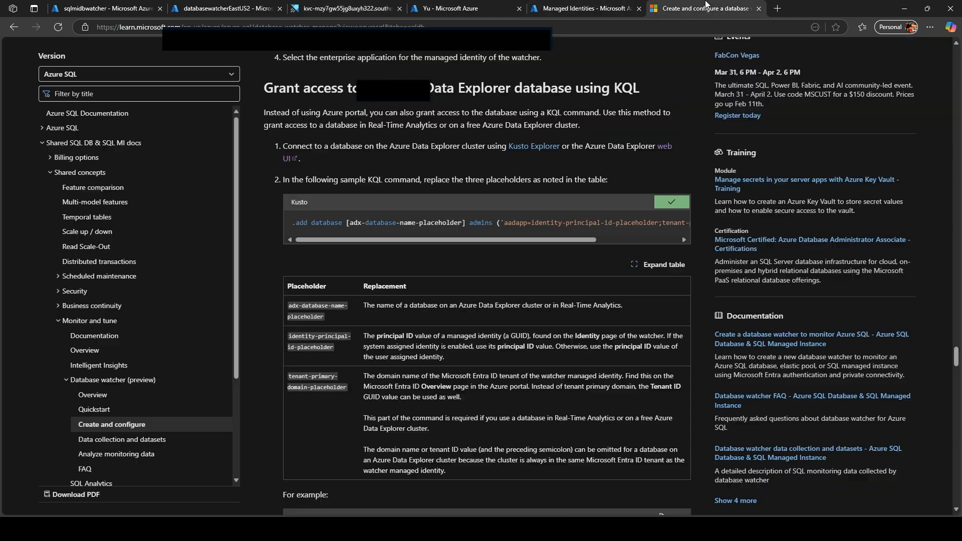
scroll(550, 266, up, 3)
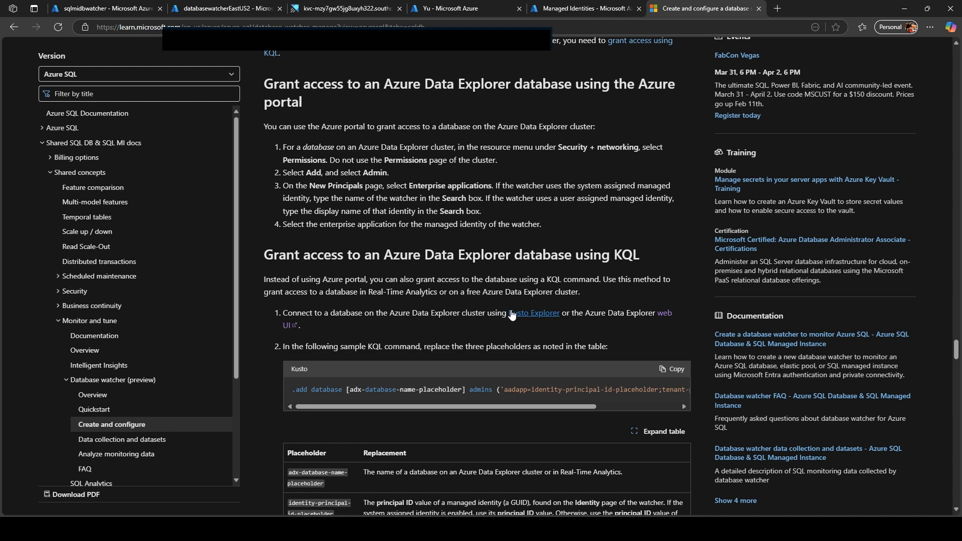
scroll(511, 314, down, 3)
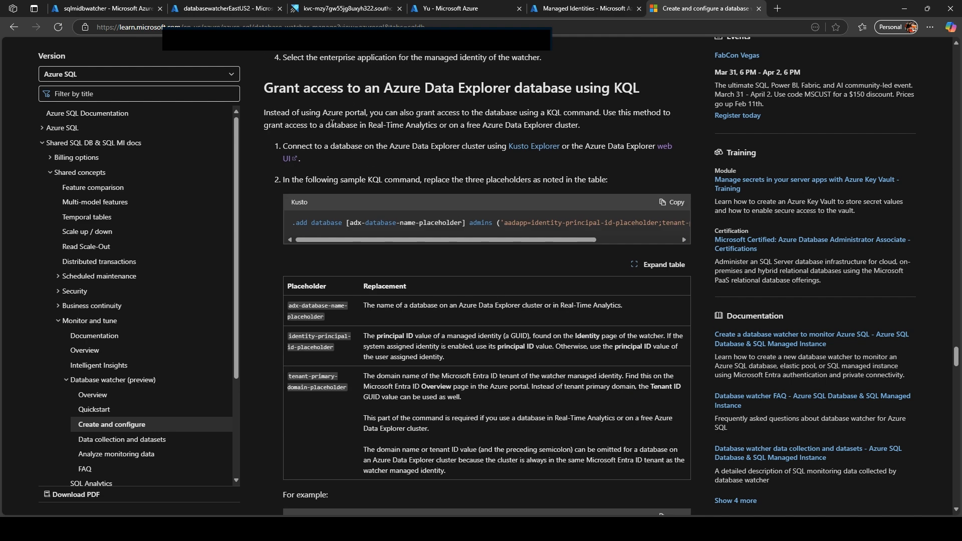
Step: Examine the sample KQL command's placeholders for the database name, identity principal ID and tenant primary domain
drag(395, 239, 478, 239)
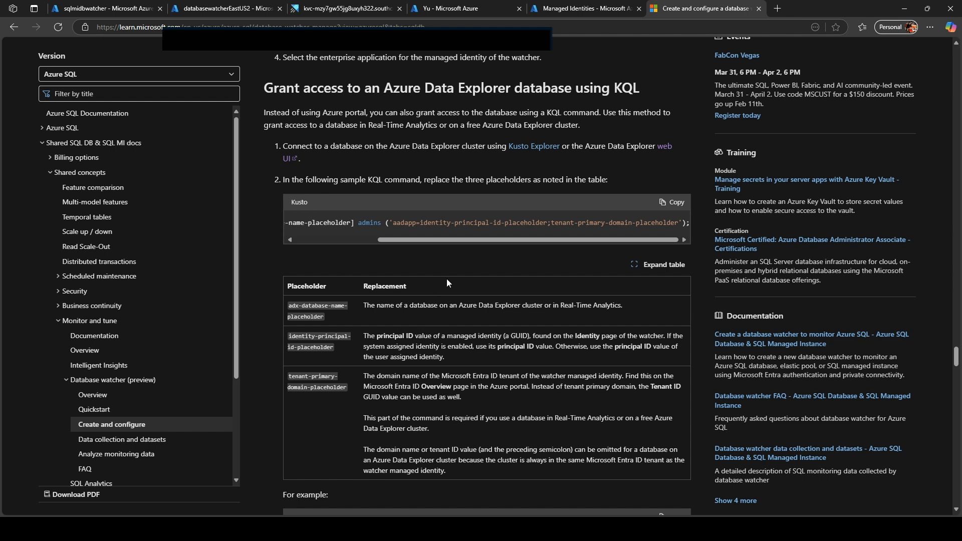
drag(616, 308, 379, 239)
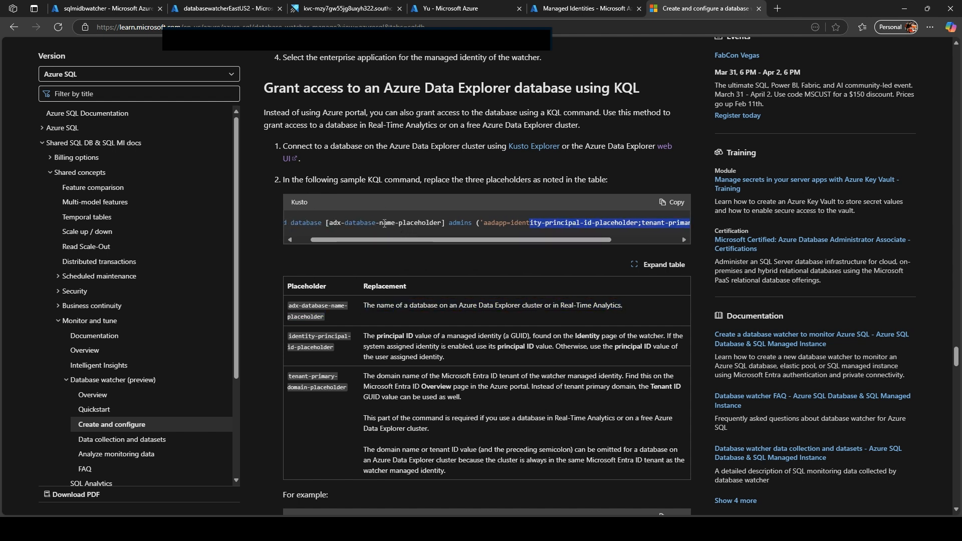
drag(326, 222, 441, 223)
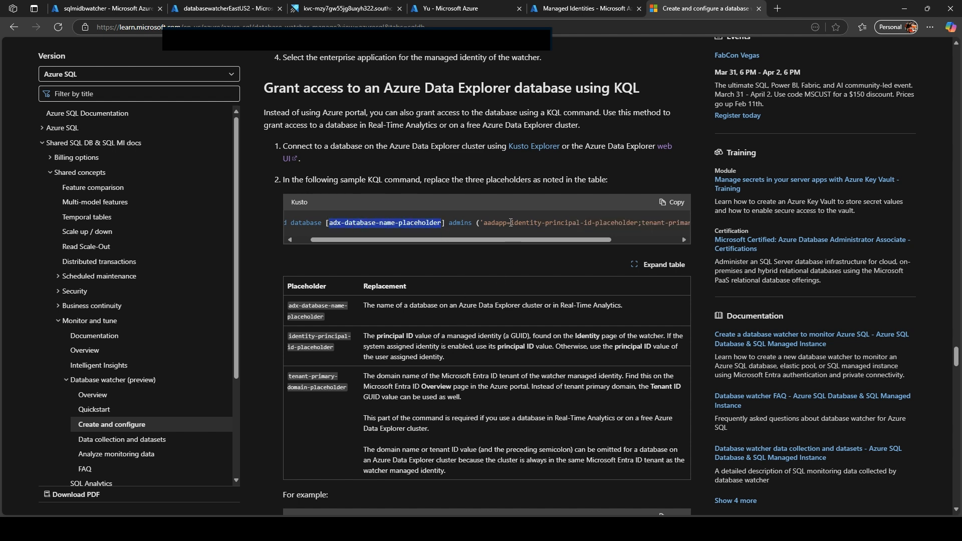
drag(511, 223, 625, 232)
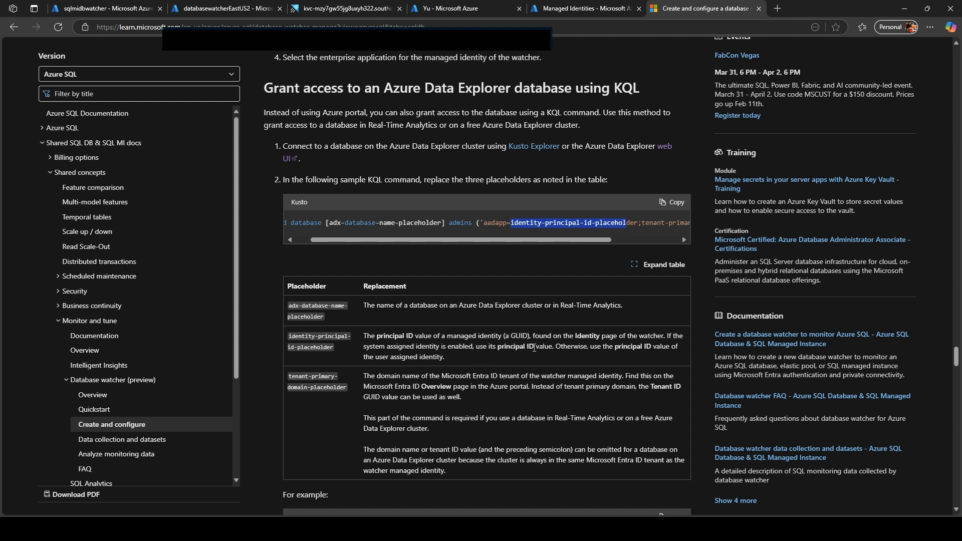
click(920, 349)
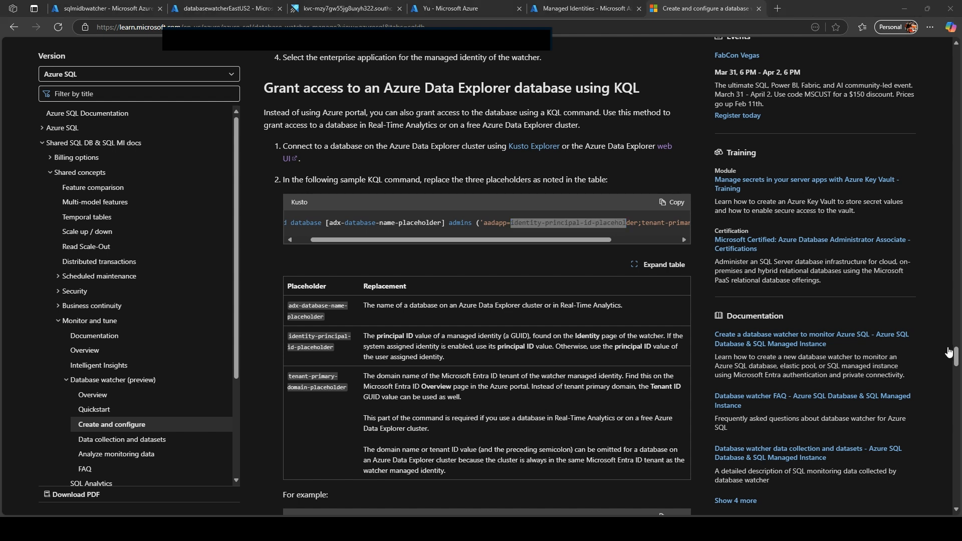
click(946, 349)
drag(621, 239, 562, 224)
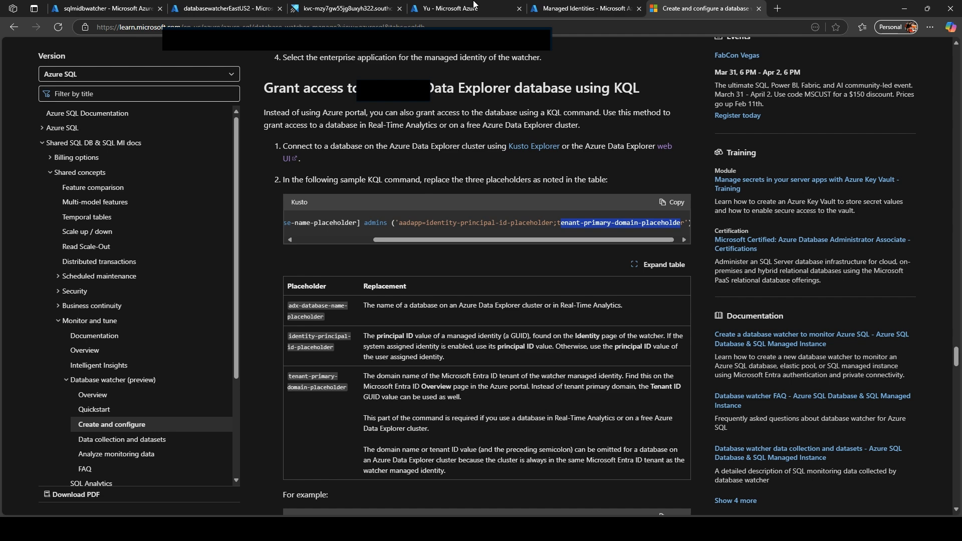
Step: Check the .add database admins query's principal ID against the user assigned identity sqlmiuami of databasewatcherEastUS2
click(324, 6)
click(334, 150)
click(289, 112)
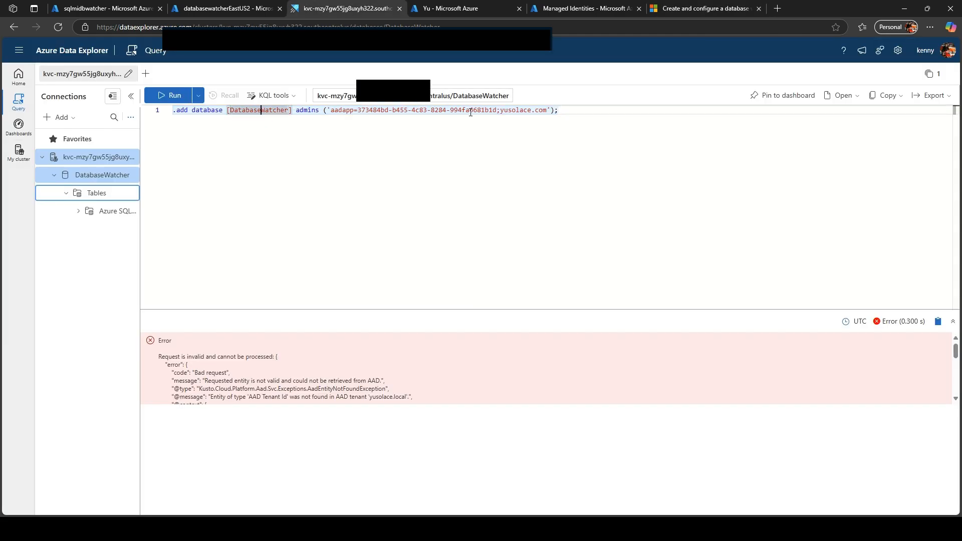
click(219, 7)
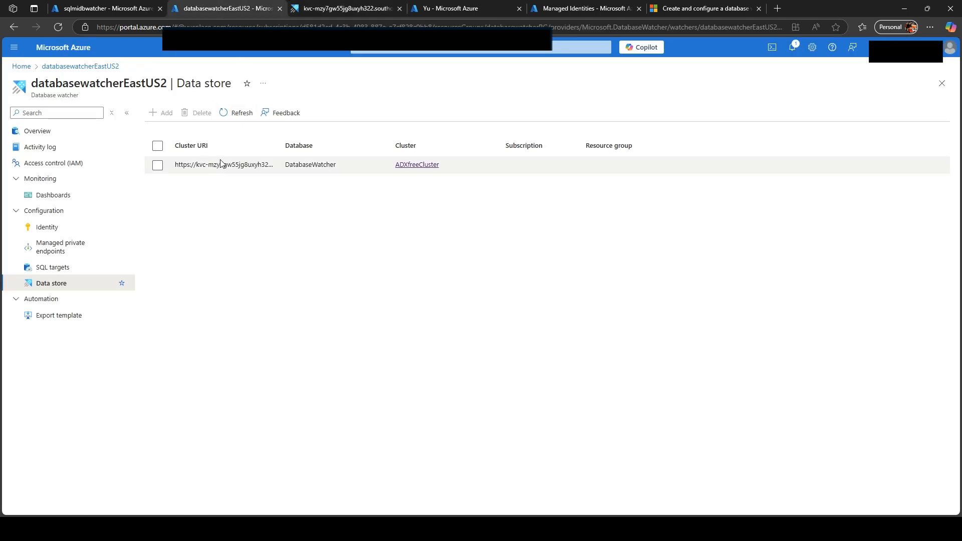
click(48, 227)
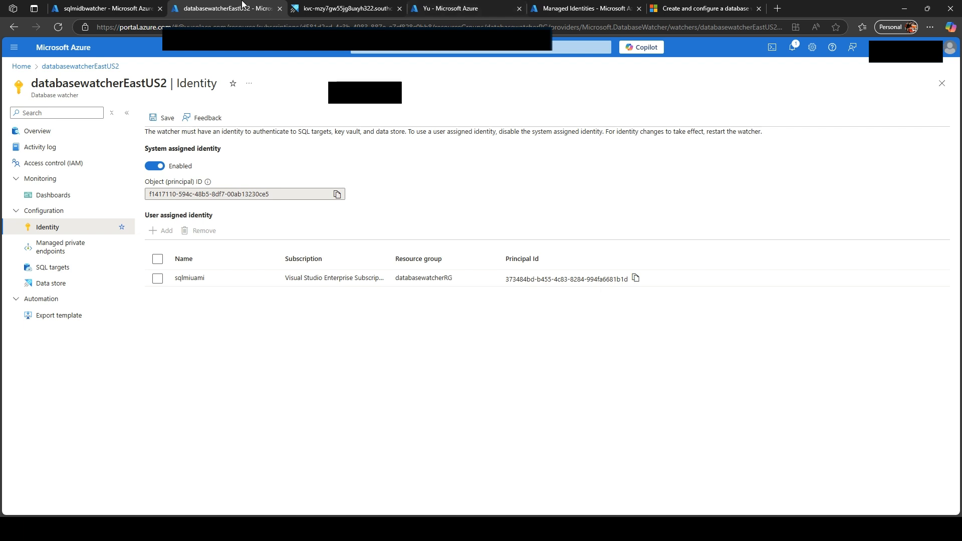
Step: Run the .add database admins command in Azure Data Explorer to grant the sqlmiuami identity admin access to the DatabaseWatcher database
click(348, 10)
click(589, 117)
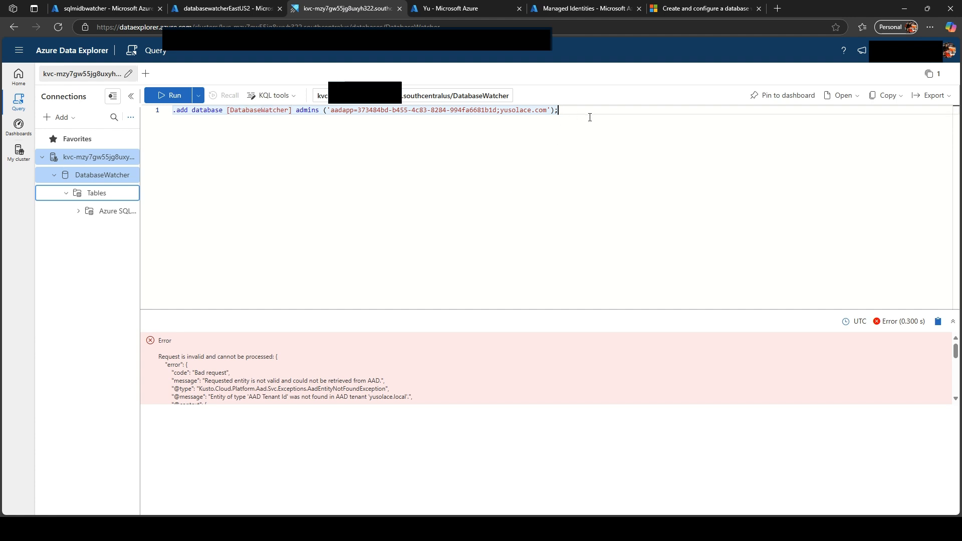
click(170, 95)
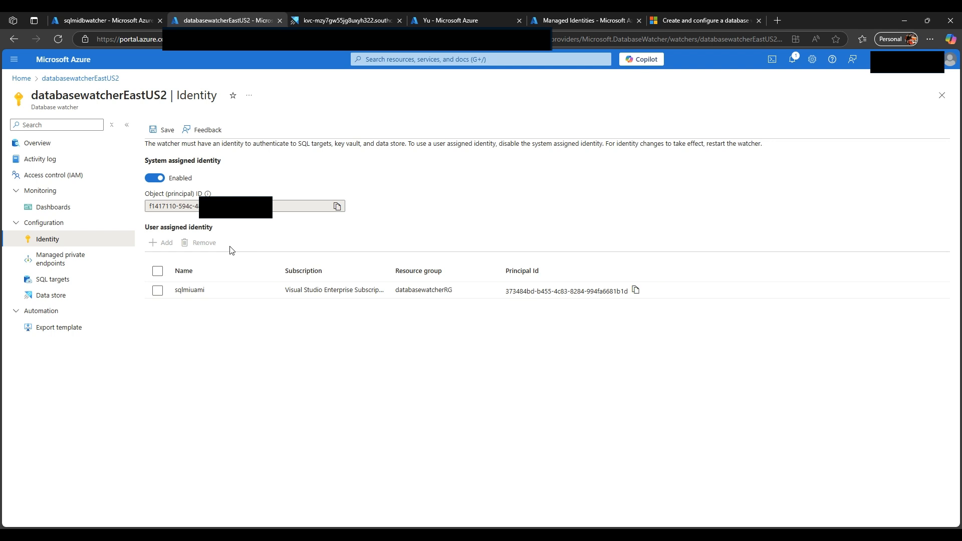
Step: Add the SQL managed instance sqlmidbwatcher from Visual Studio Enterprise Subscription as the watcher's SQL target, using the public data endpoint
click(55, 279)
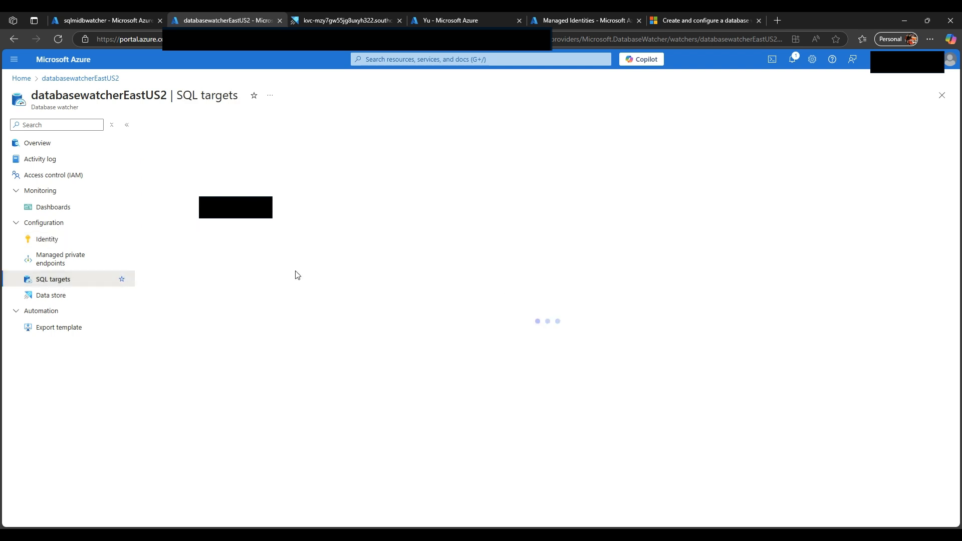
click(161, 124)
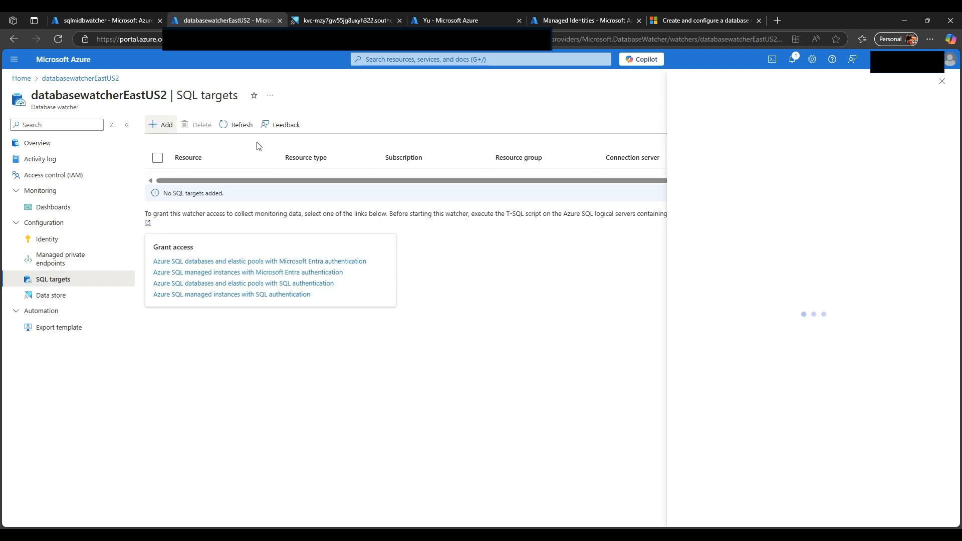
click(874, 144)
click(844, 196)
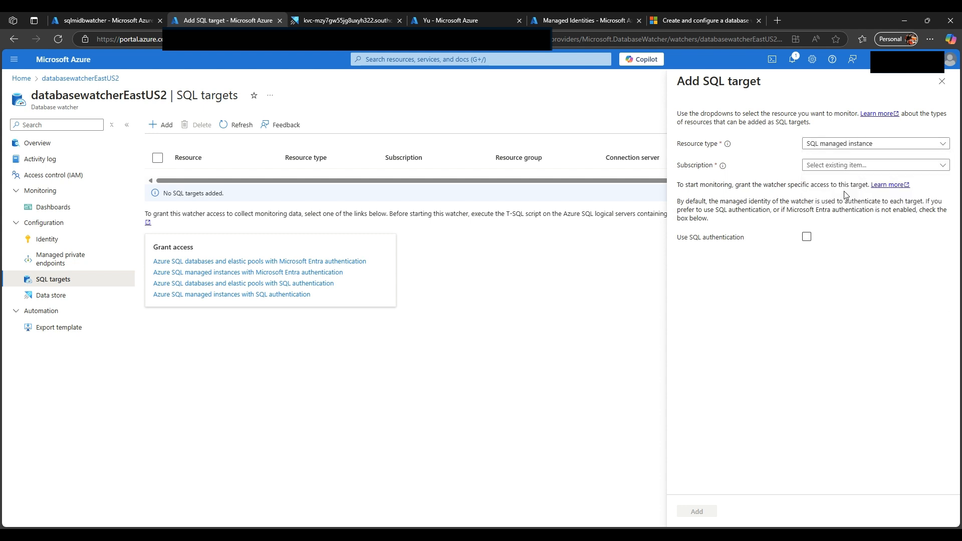
click(847, 167)
click(841, 196)
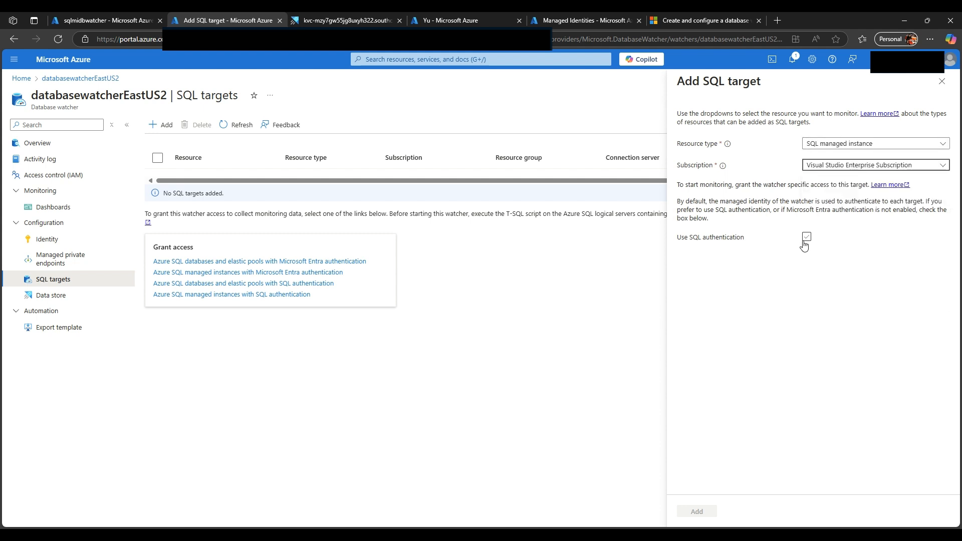
click(881, 188)
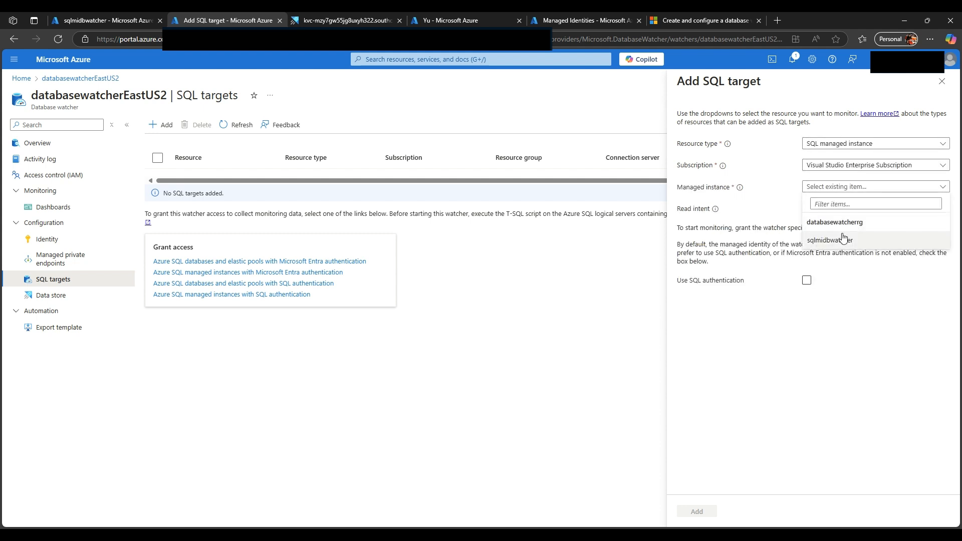
click(841, 242)
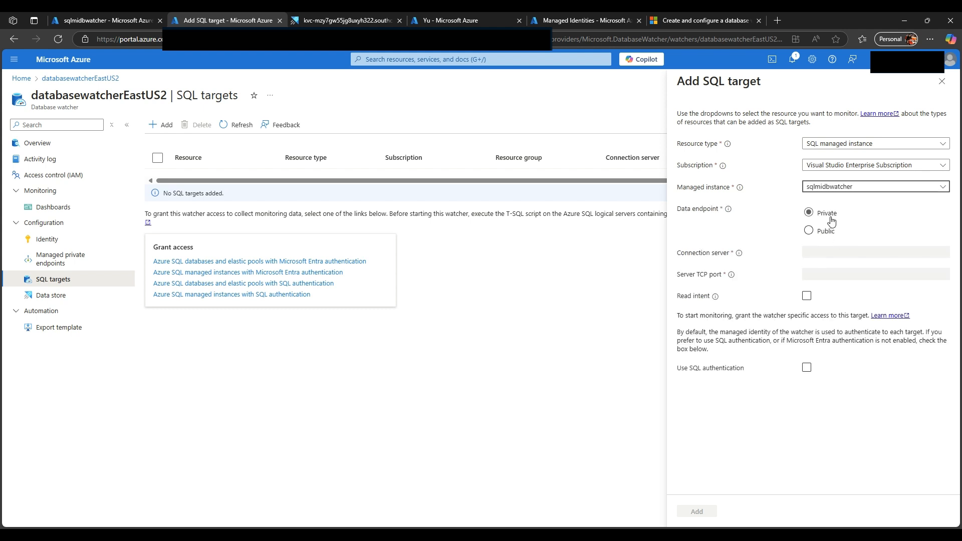
click(809, 231)
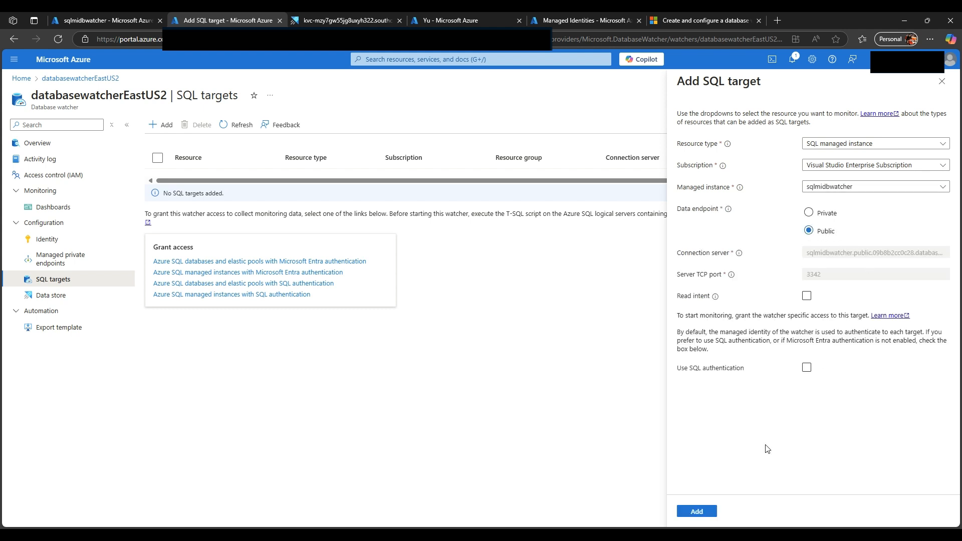
click(694, 511)
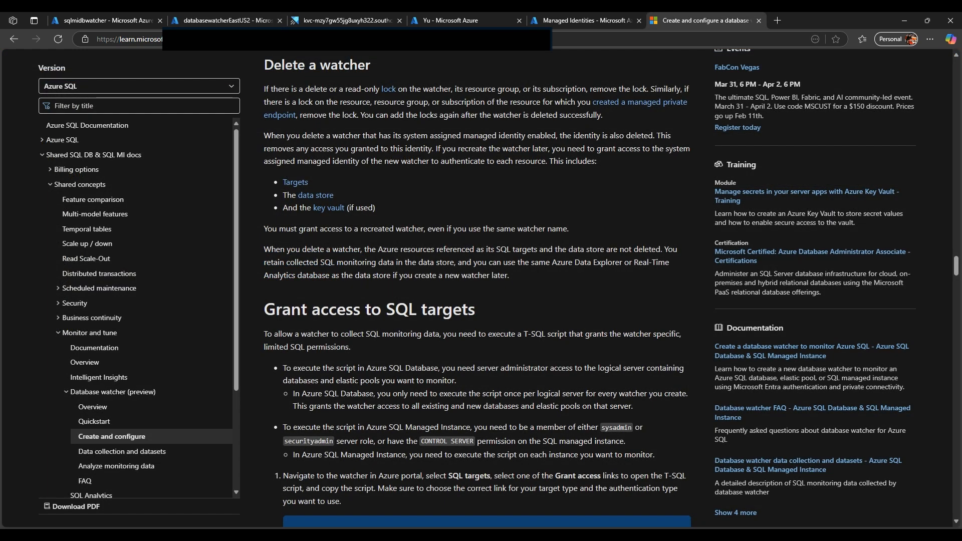
Step: Find the SQL Managed Instance T-SQL script for granting access to Microsoft Entra authenticated watchers in the documentation article
scroll(353, 181, down, 3)
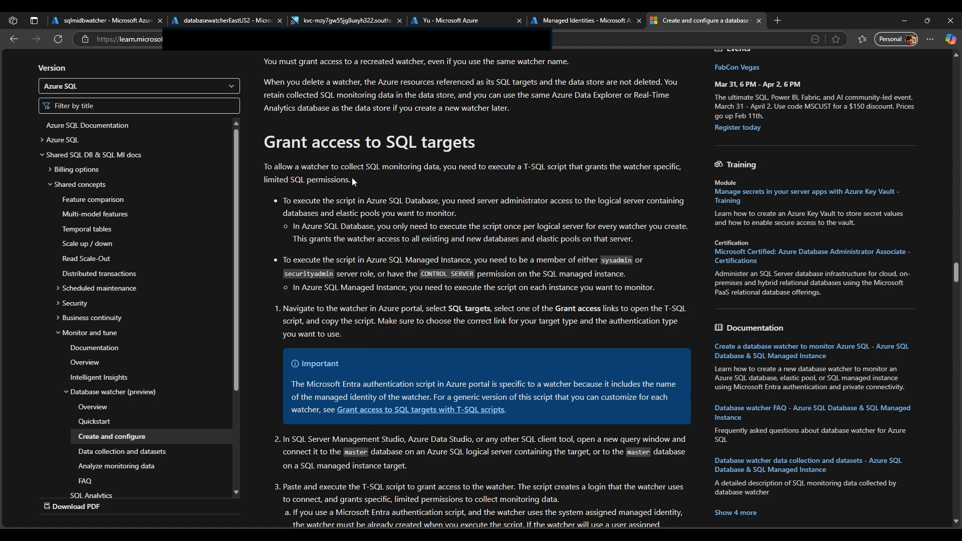
scroll(353, 181, down, 10)
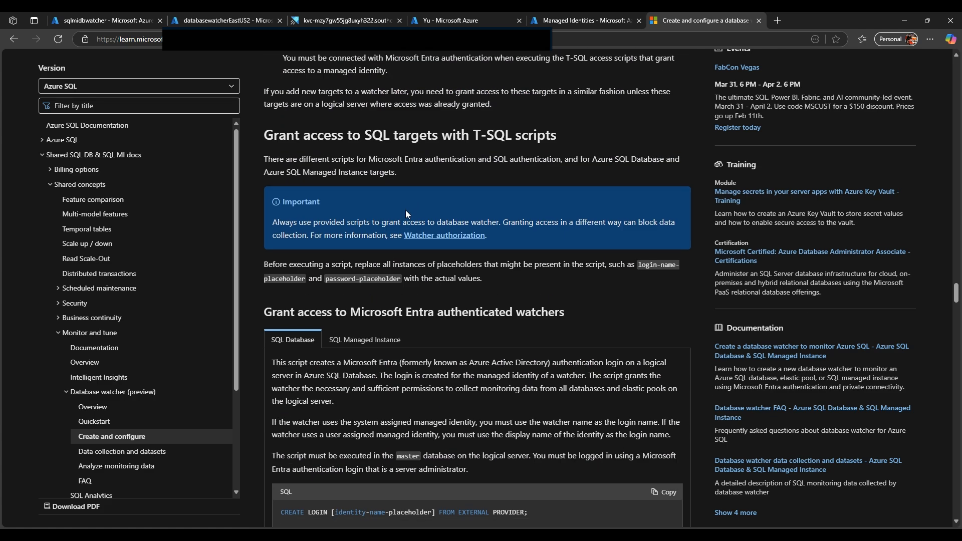
scroll(406, 214, down, 3)
click(364, 173)
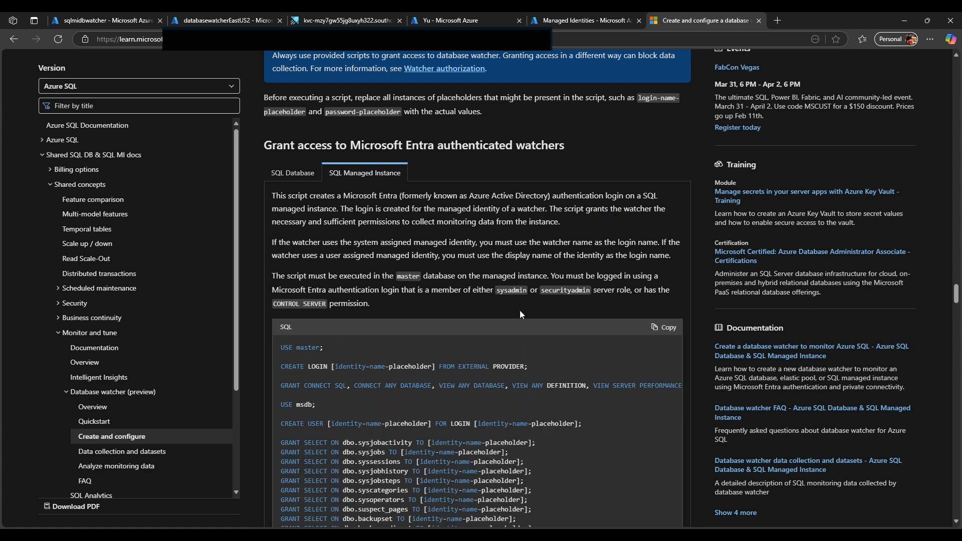
scroll(519, 314, down, 3)
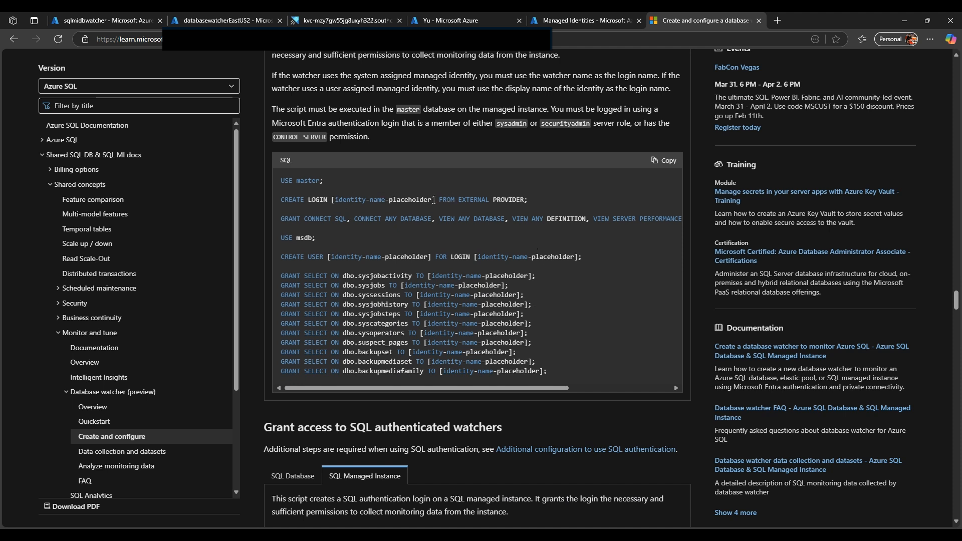
Step: Compare the sample script's identity-name placeholder with the sqlmiuami login in the grant script in SQL Server Management Studio
drag(433, 199, 331, 200)
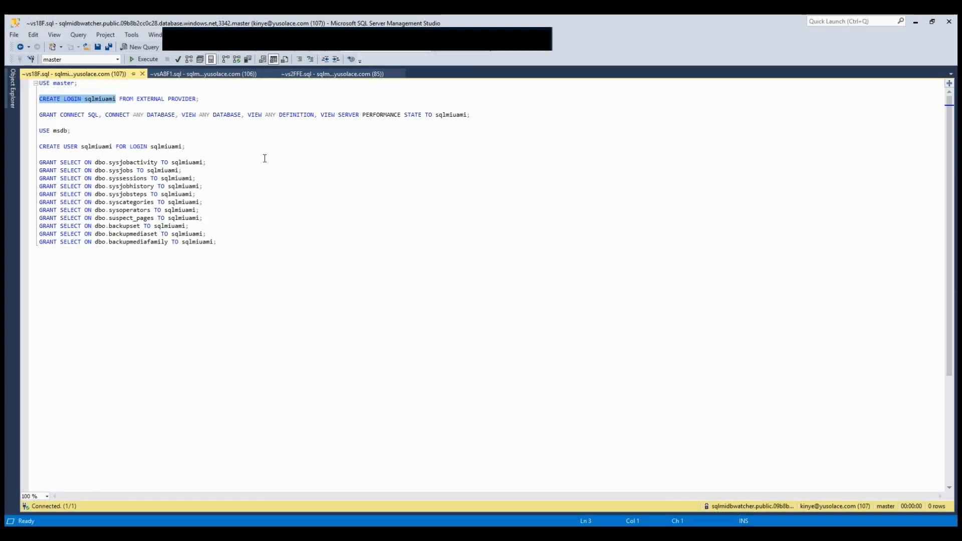
click(100, 100)
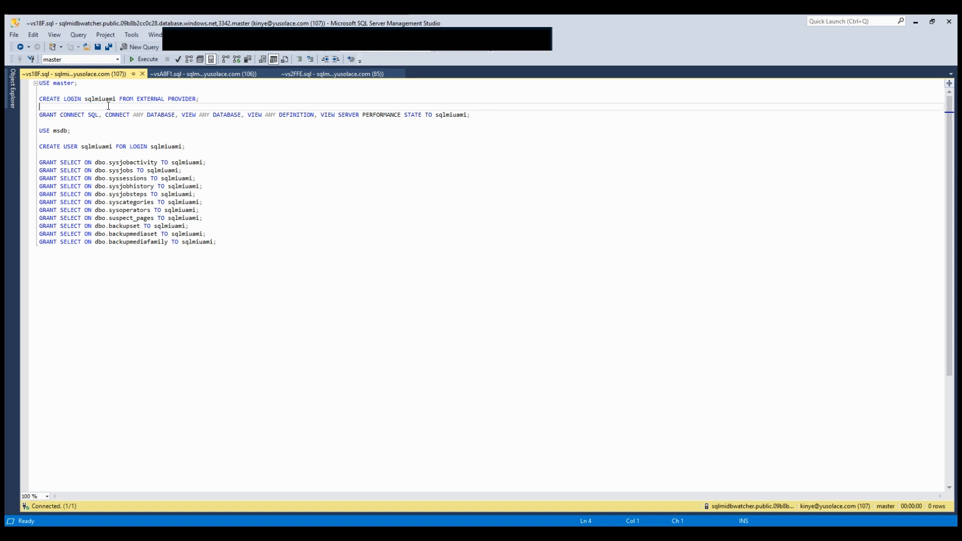
double_click(100, 100)
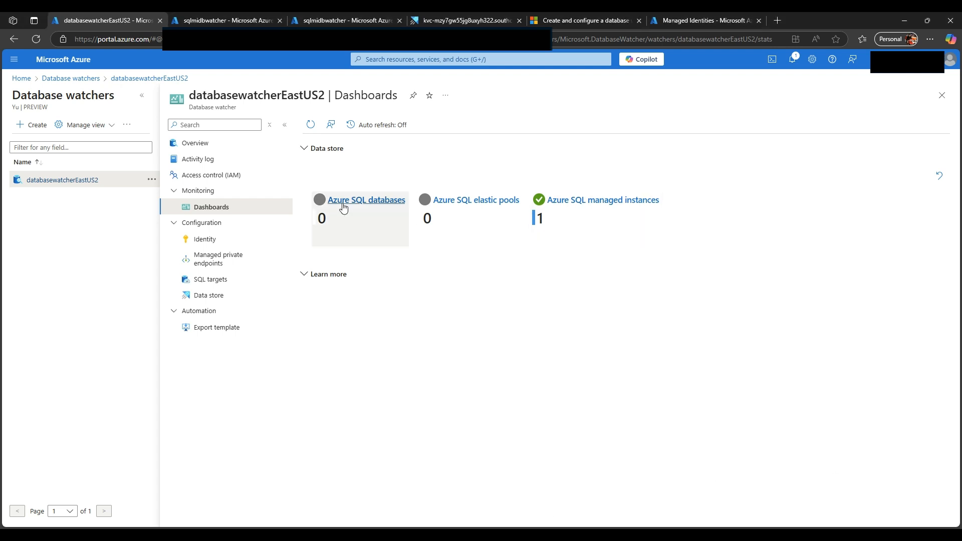
Step: Check the identity settings of databasewatcherEastUS2 in the Azure portal and open its Azure SQL managed instances dashboard
click(202, 240)
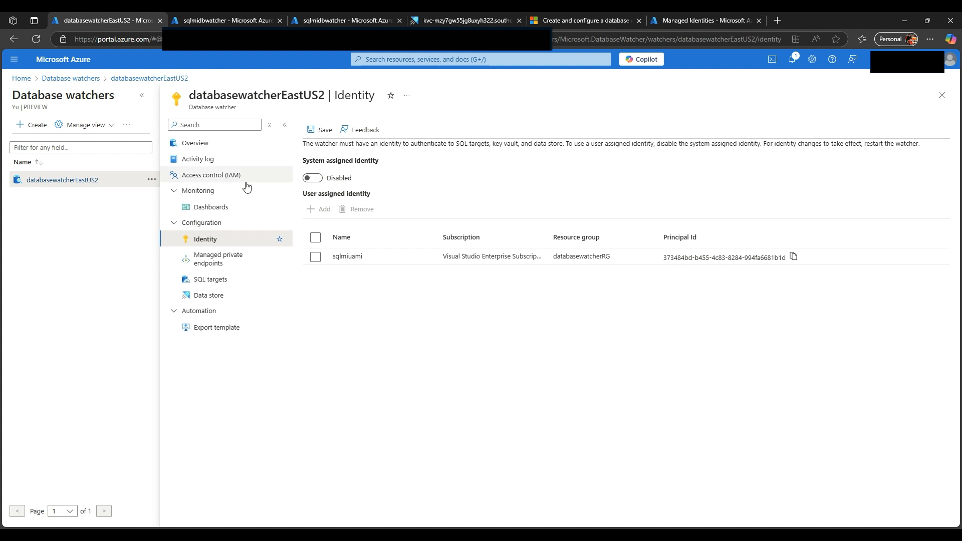
click(256, 207)
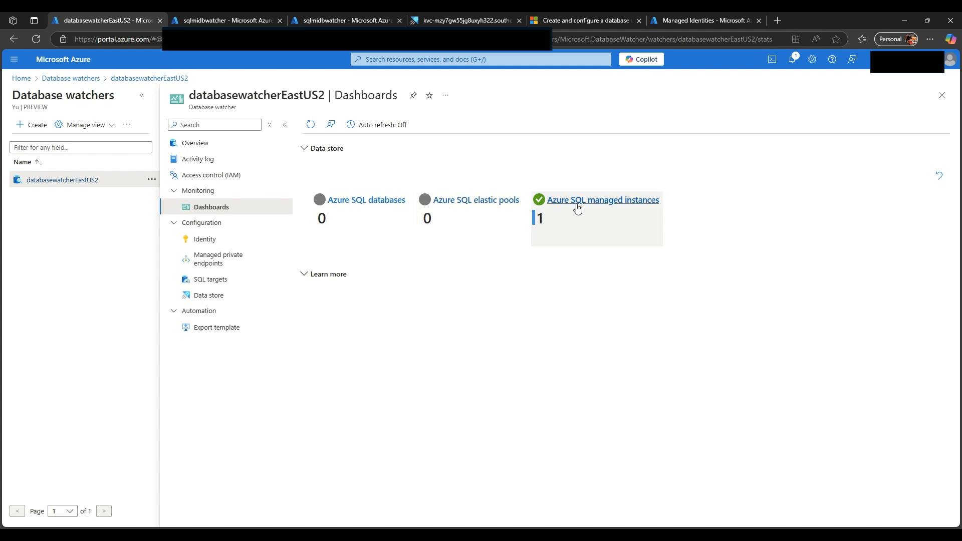
click(629, 201)
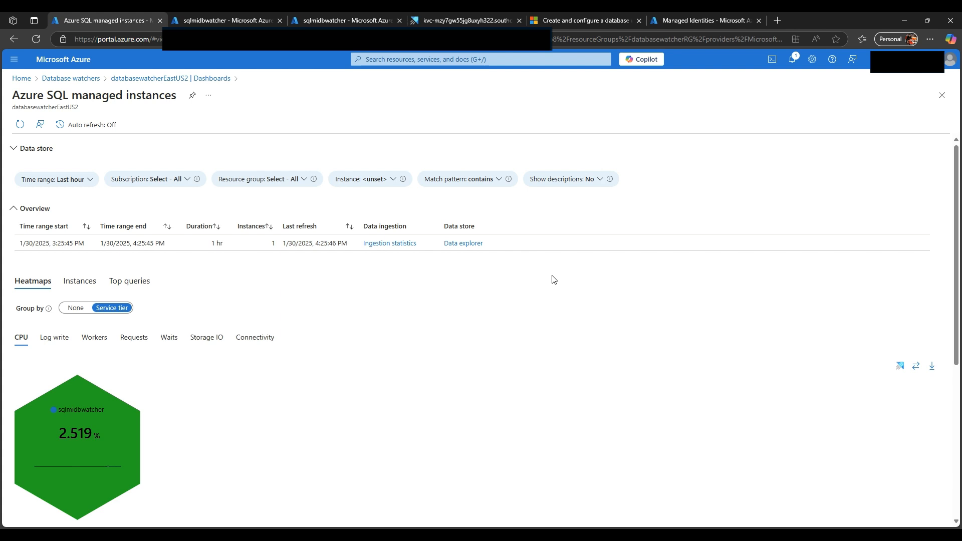
Step: Examine the managed instance heatmaps for CPU, log write, workers, requests, storage IO and connectivity
scroll(451, 291, down, 3)
scroll(363, 300, down, 5)
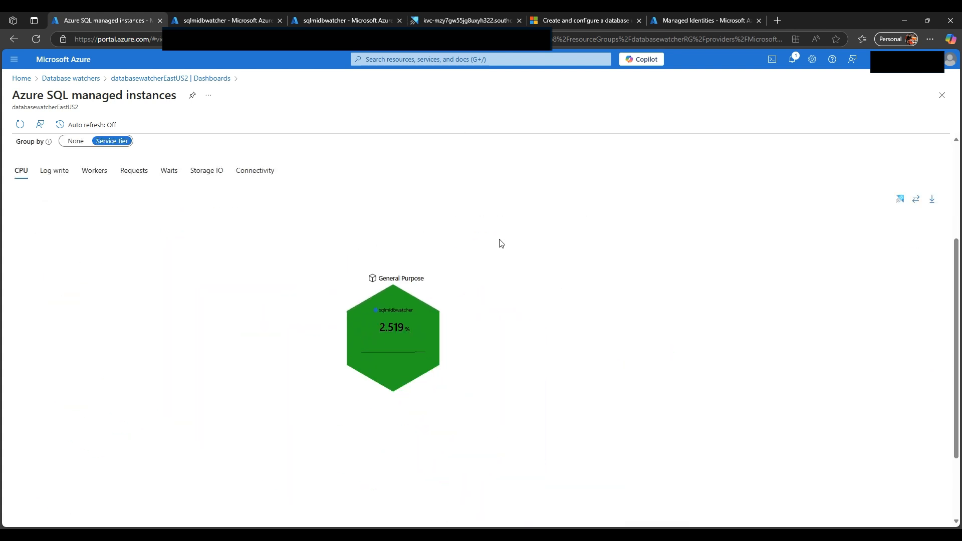
click(54, 171)
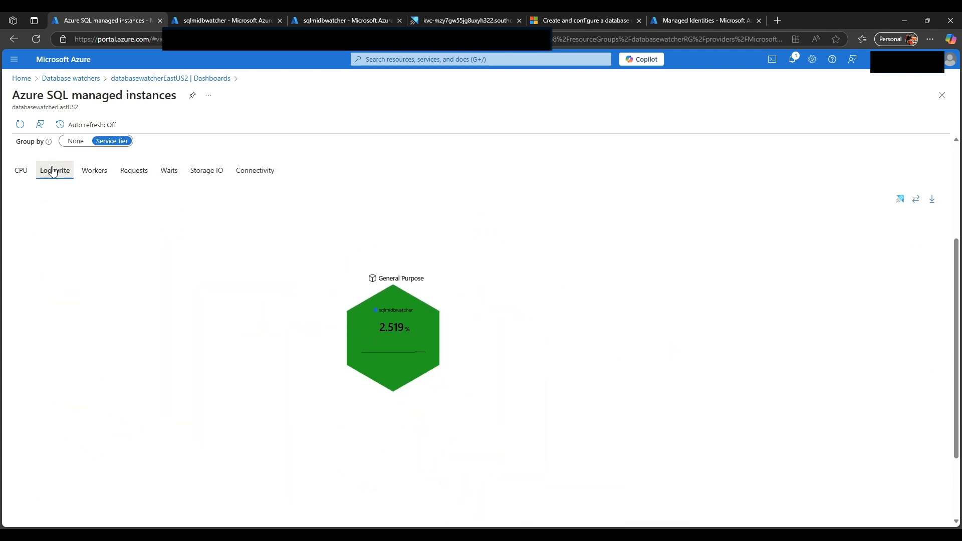
click(141, 175)
click(104, 174)
click(254, 173)
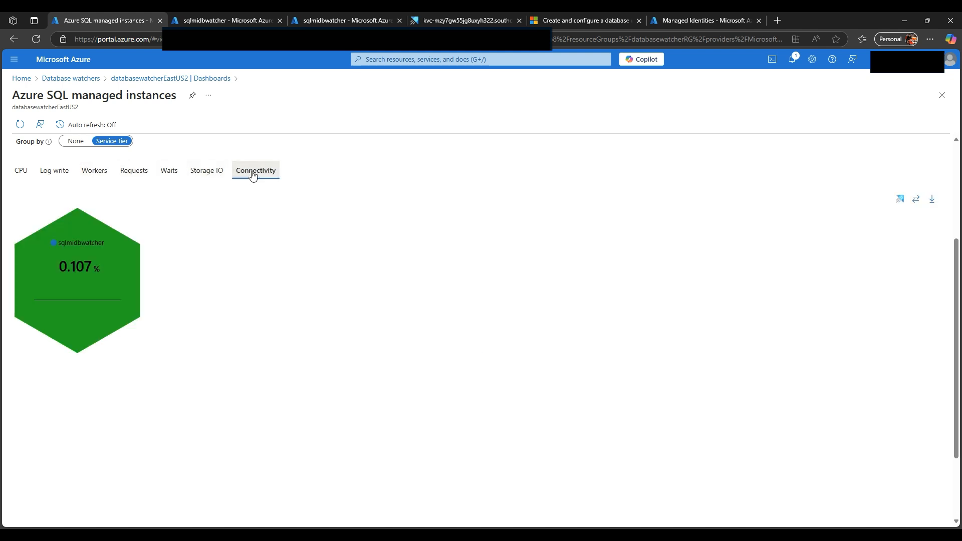
click(209, 172)
scroll(150, 173, up, 3)
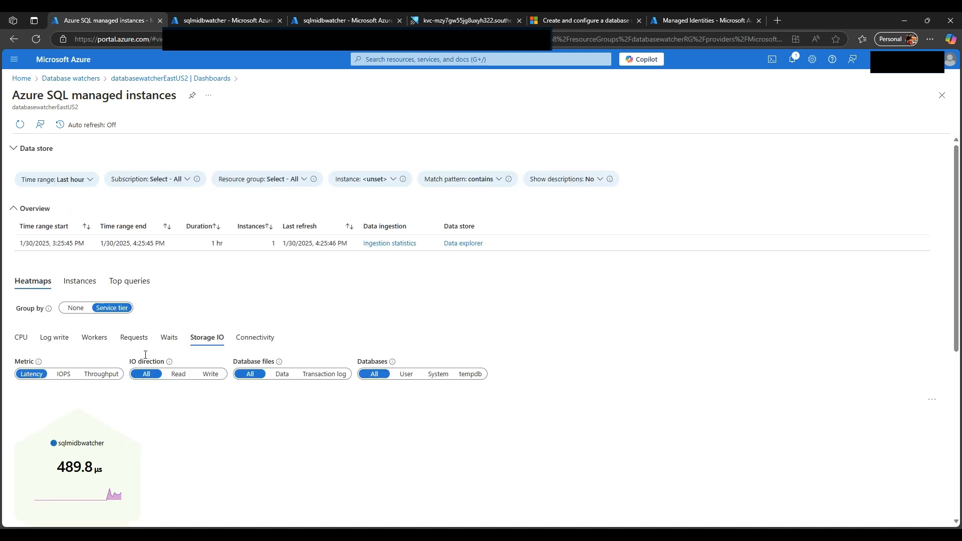
click(134, 337)
click(106, 341)
click(54, 337)
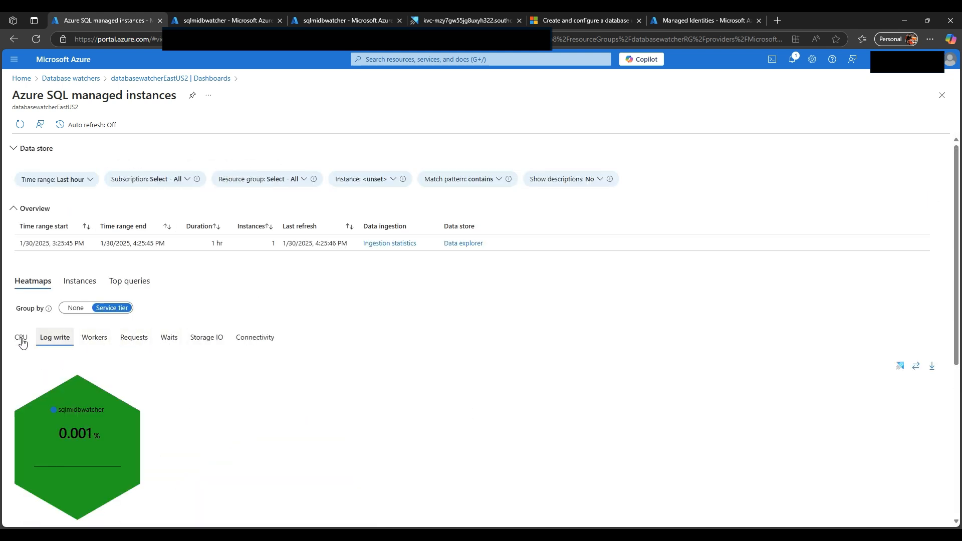
click(21, 337)
Step: Review the managed instances dashboard's top queries and instance list, and return to the Database watchers list
click(124, 283)
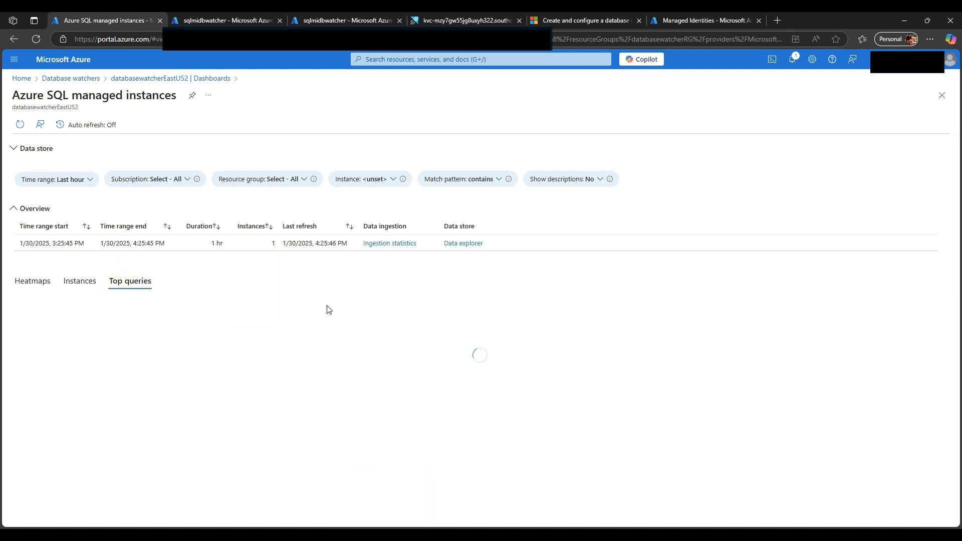
click(85, 282)
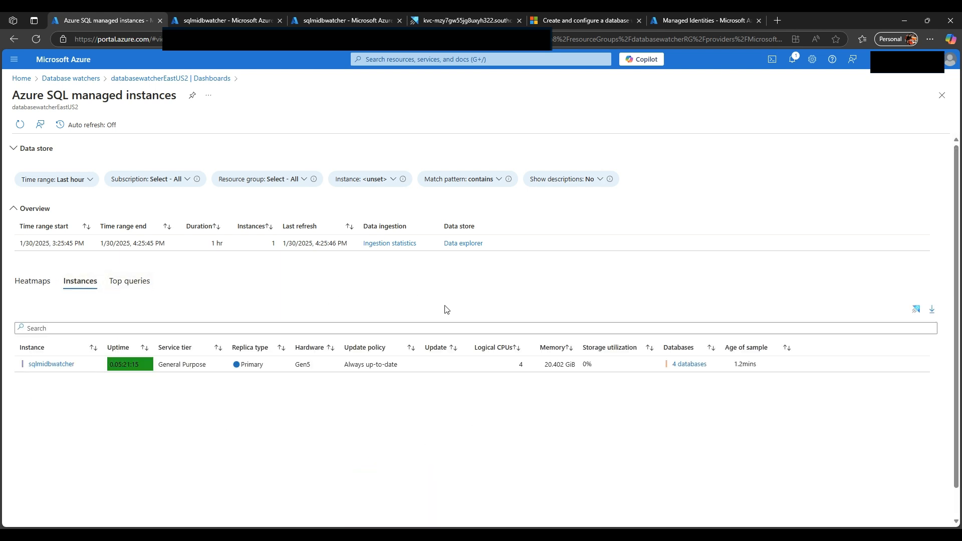
click(33, 281)
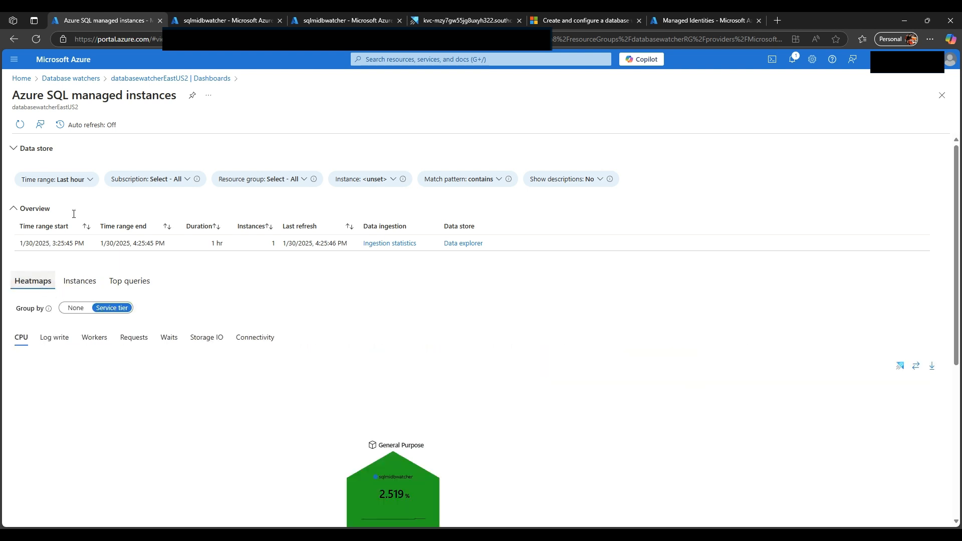
click(24, 80)
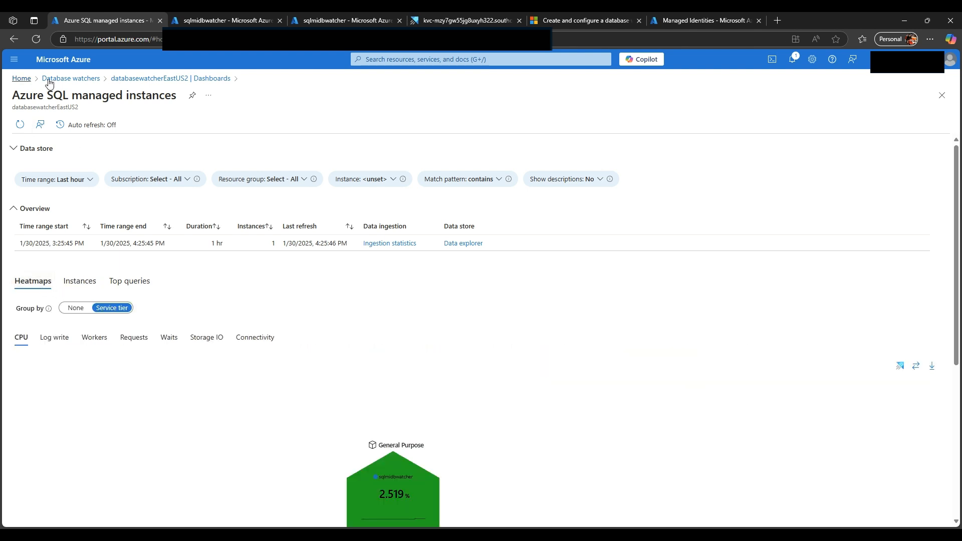
click(291, 135)
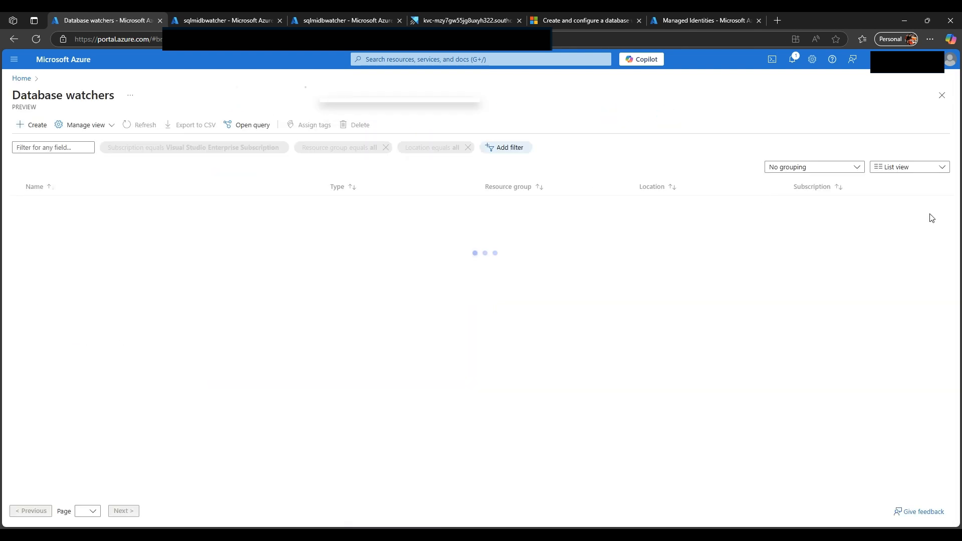